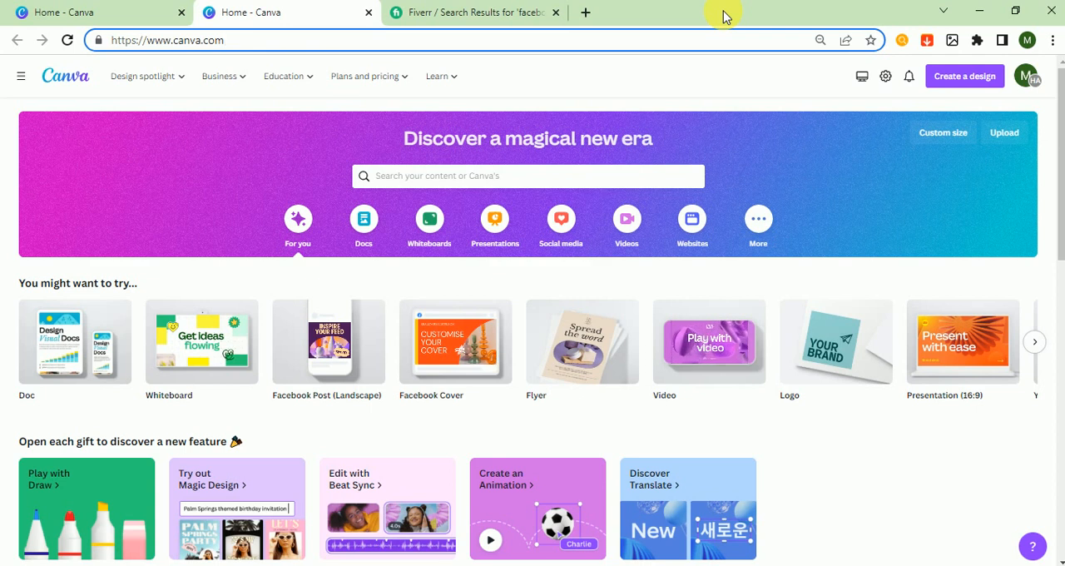
# Switch to the Fiverr results for "facebook cover" and examine the offered gigs and their price ranges
pyautogui.click(470, 14)
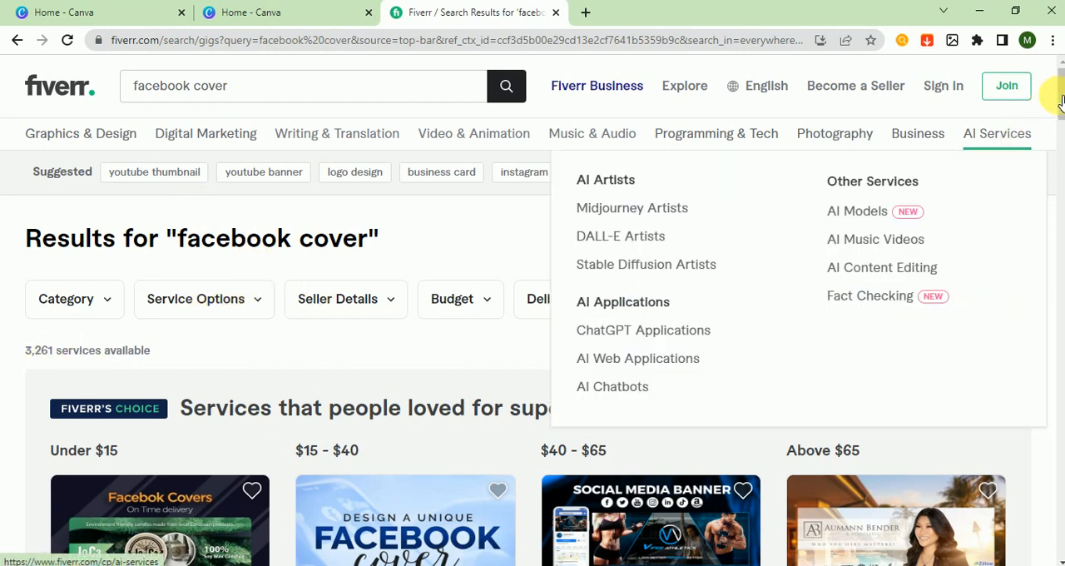
pyautogui.scroll(-2, 1059, 123)
pyautogui.scroll(-1, 1059, 123)
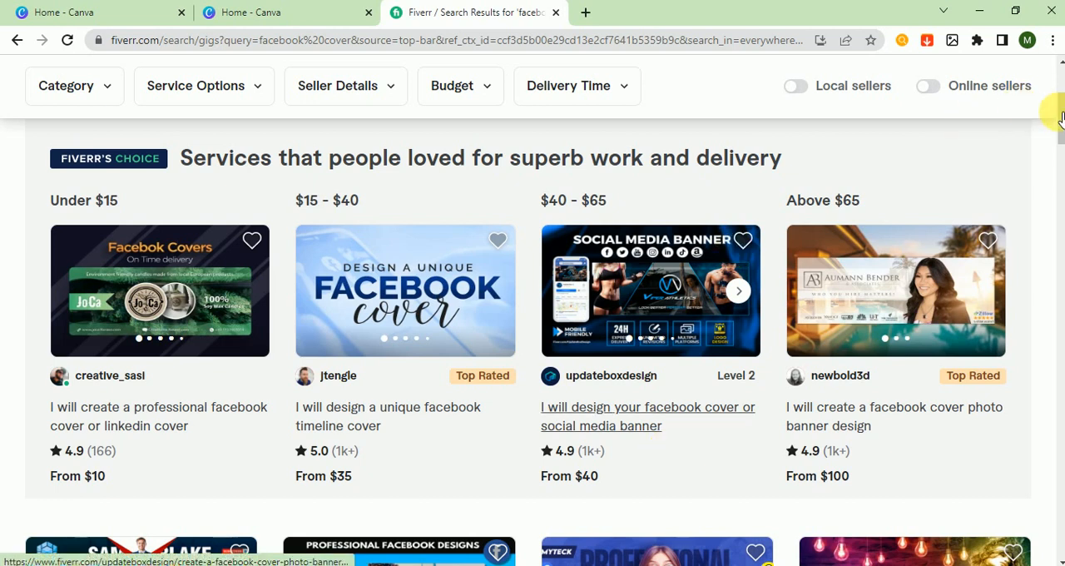
pyautogui.scroll(3, 1053, 102)
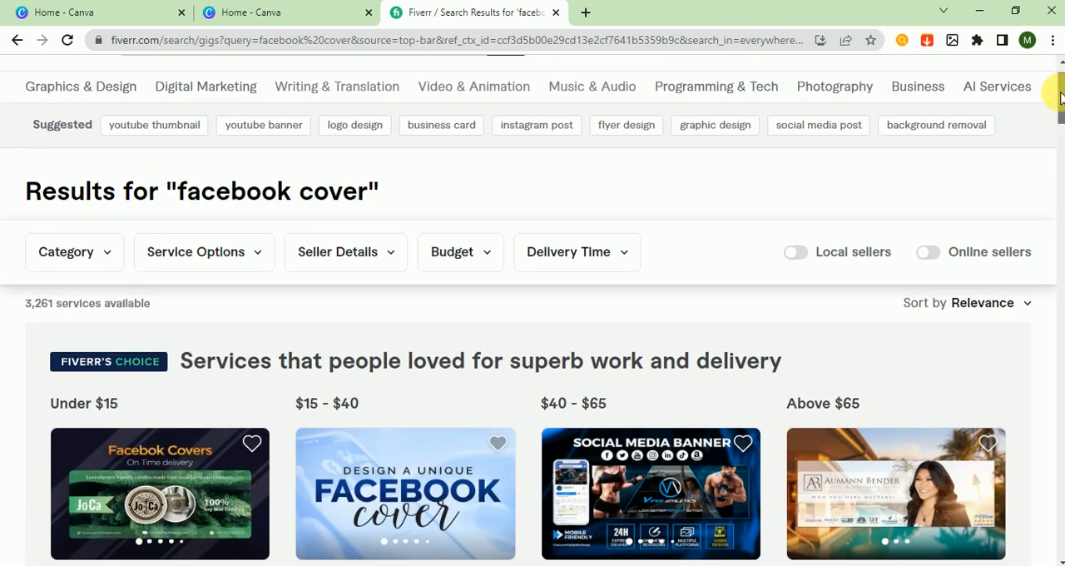
pyautogui.scroll(-2, 1053, 95)
pyautogui.scroll(-3, 1057, 116)
pyautogui.scroll(4, 1057, 104)
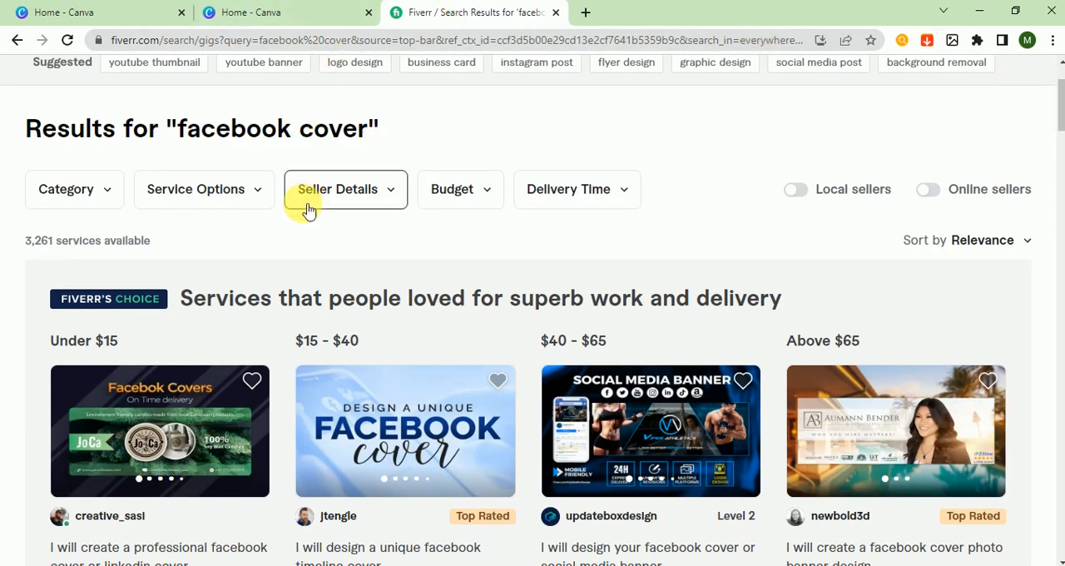
pyautogui.scroll(2, 1058, 121)
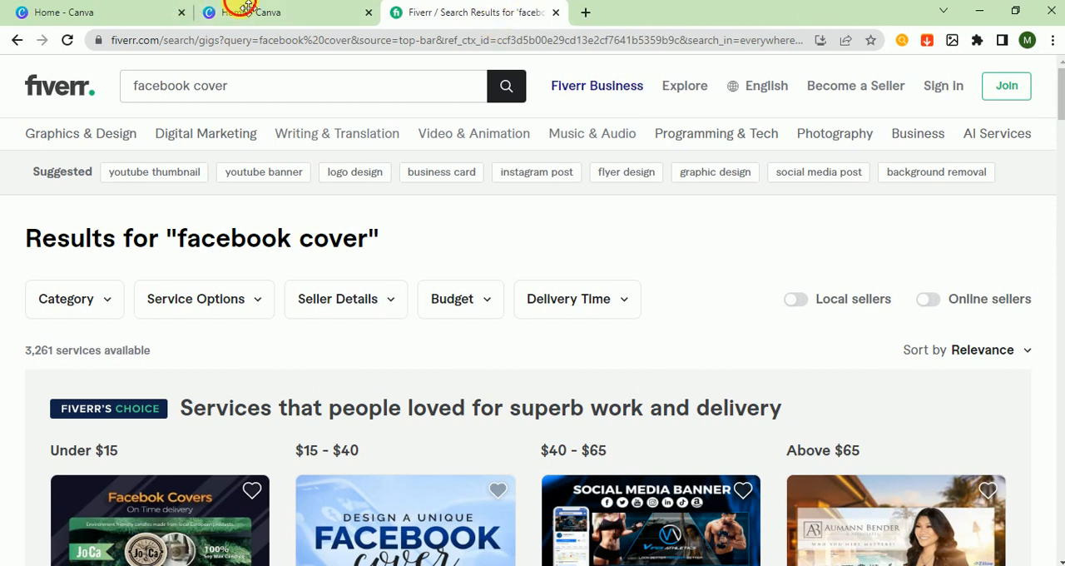
# Return to the Canva home page, search for "facebook cover" and open the Facebook Cover template category
pyautogui.click(155, 16)
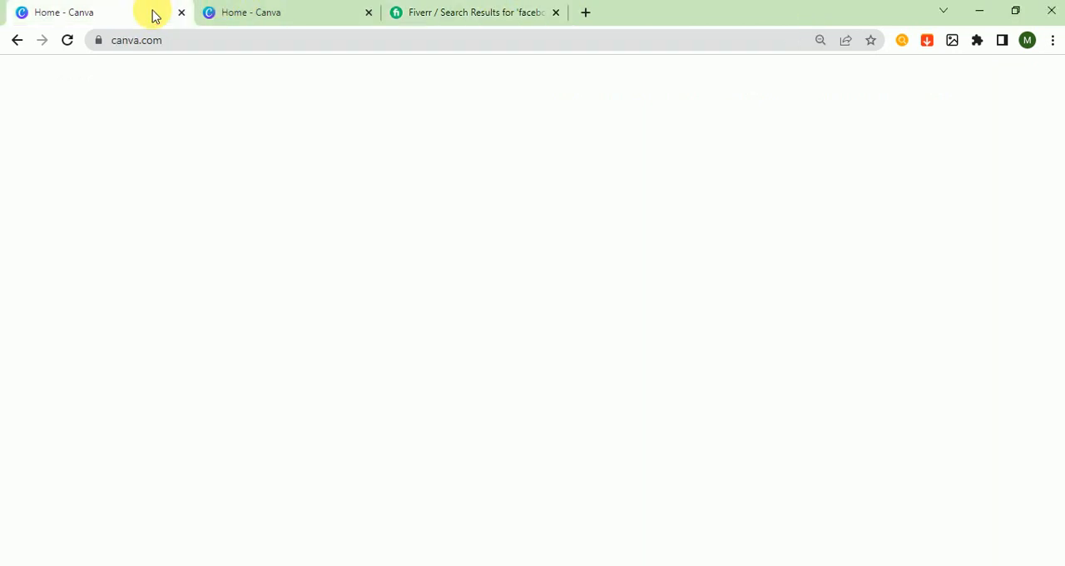
pyautogui.click(273, 17)
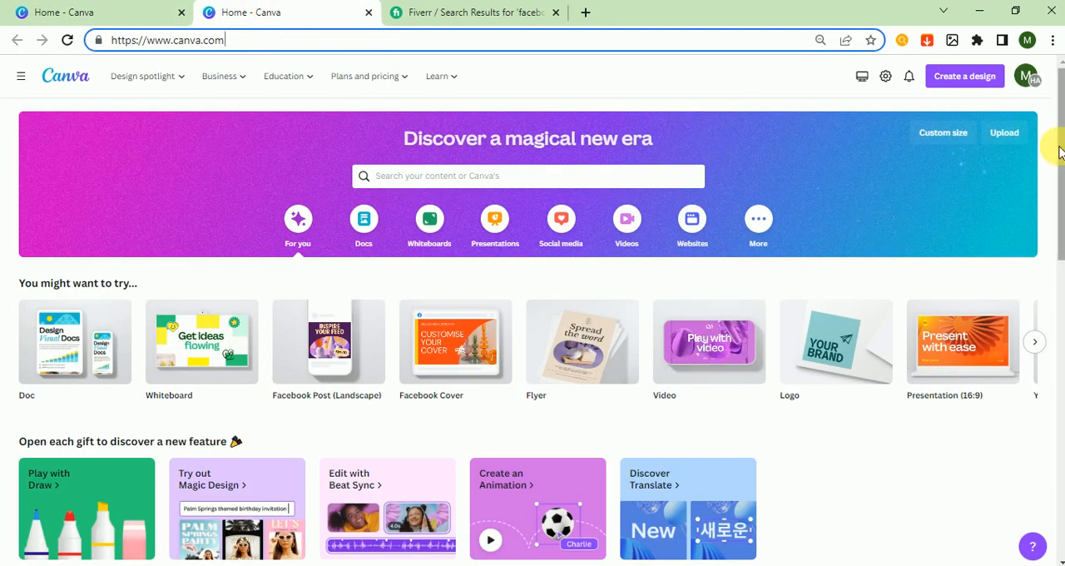
pyautogui.click(660, 185)
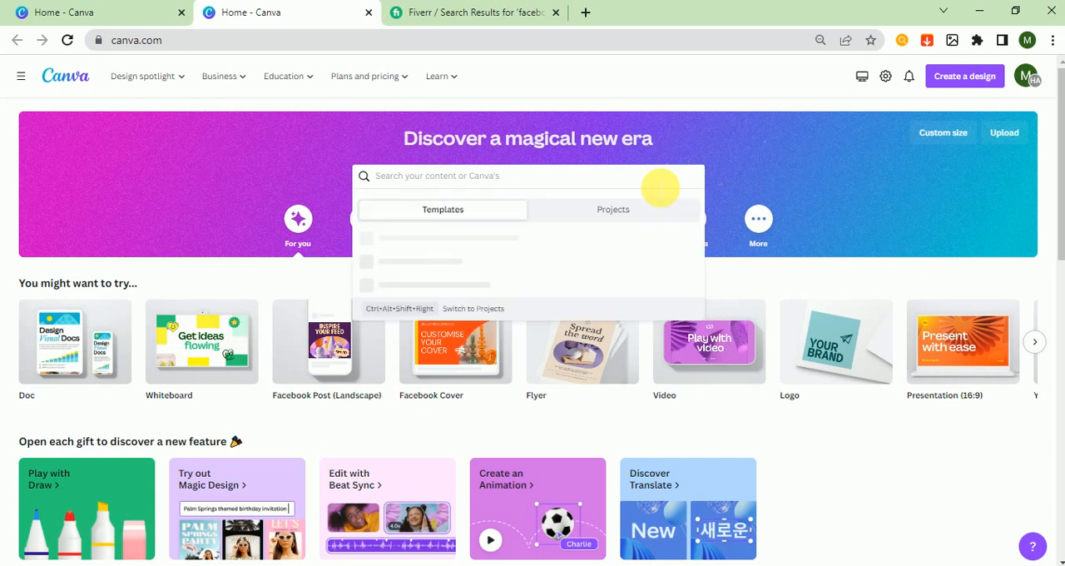
pyautogui.write('face')
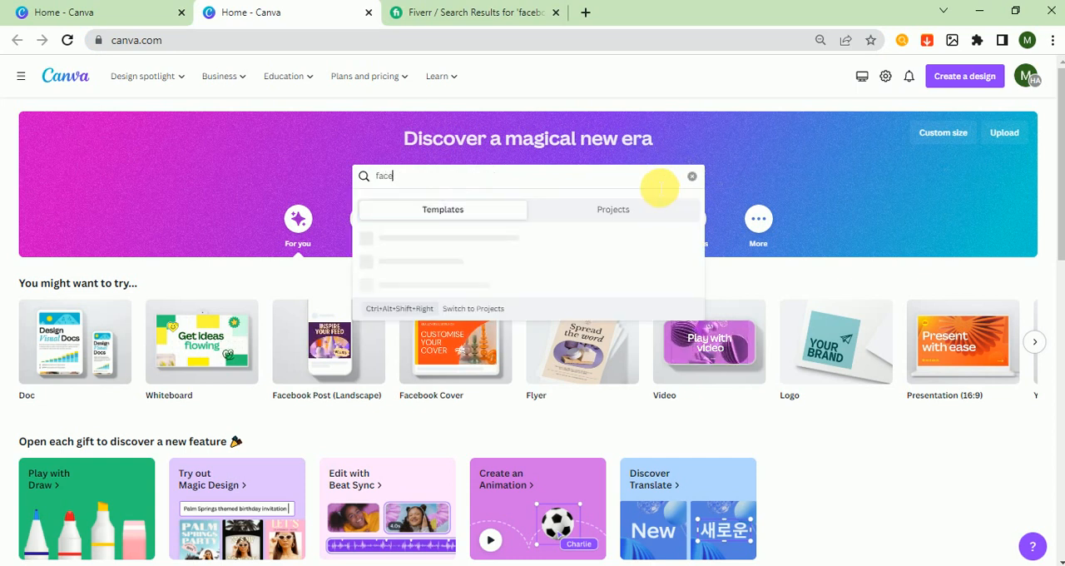
pyautogui.write('book c')
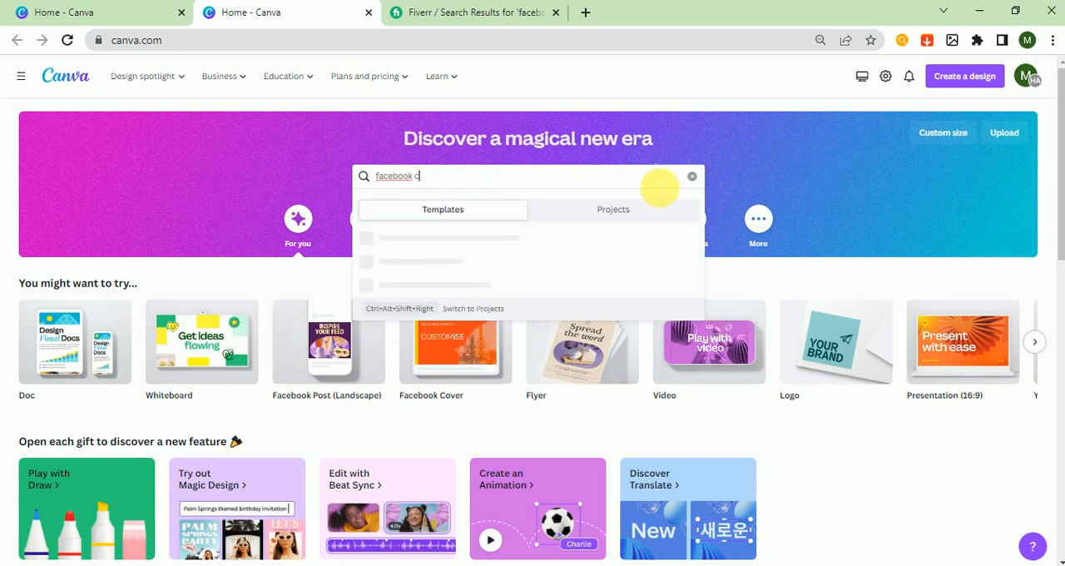
pyautogui.write('over')
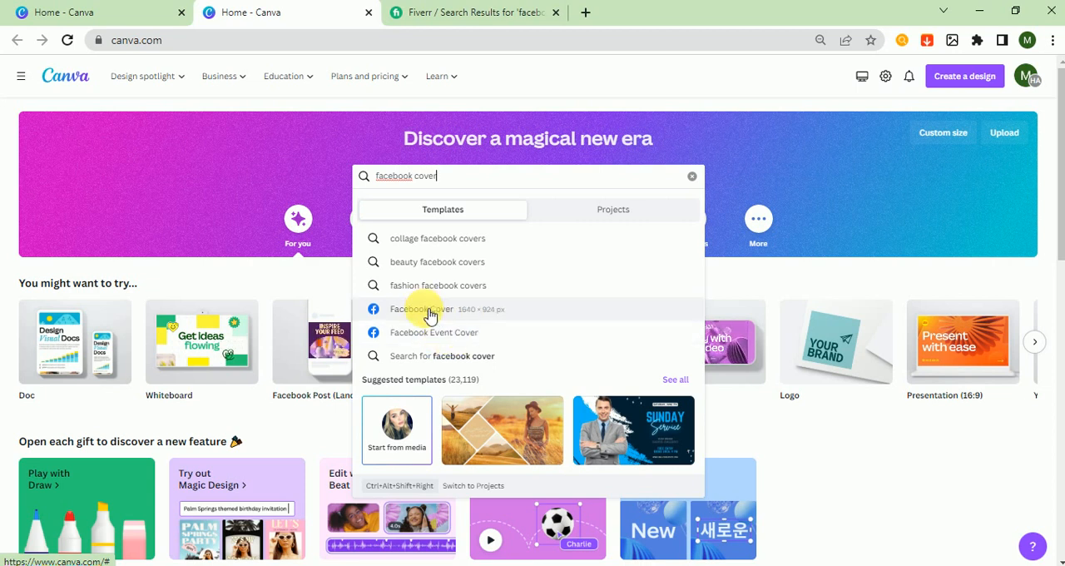
pyautogui.click(429, 315)
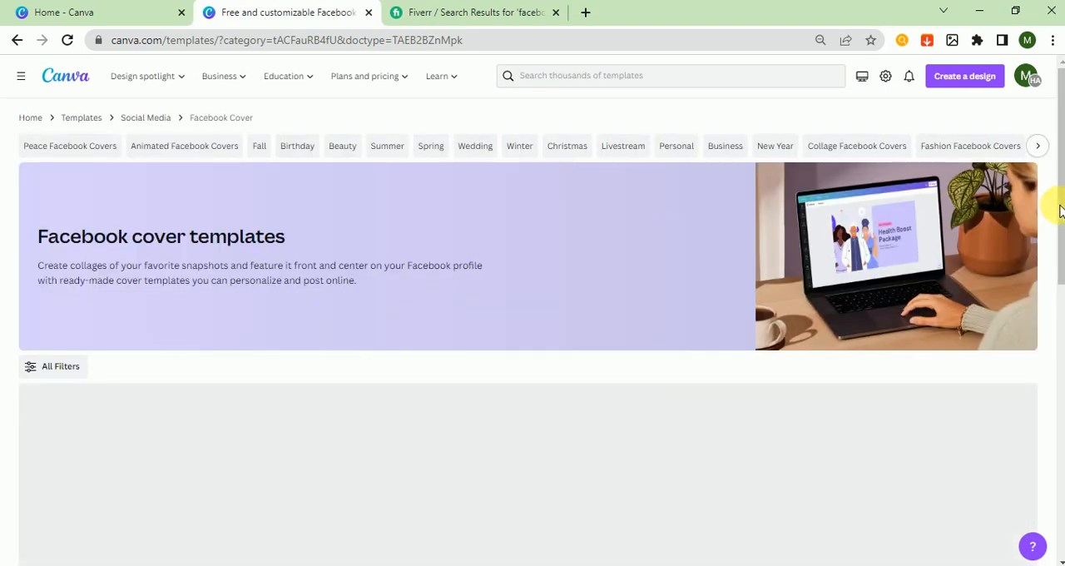
# Create a blank Facebook Cover design from the templates page
pyautogui.moveTo(1061, 210); pyautogui.dragTo(1061, 321)
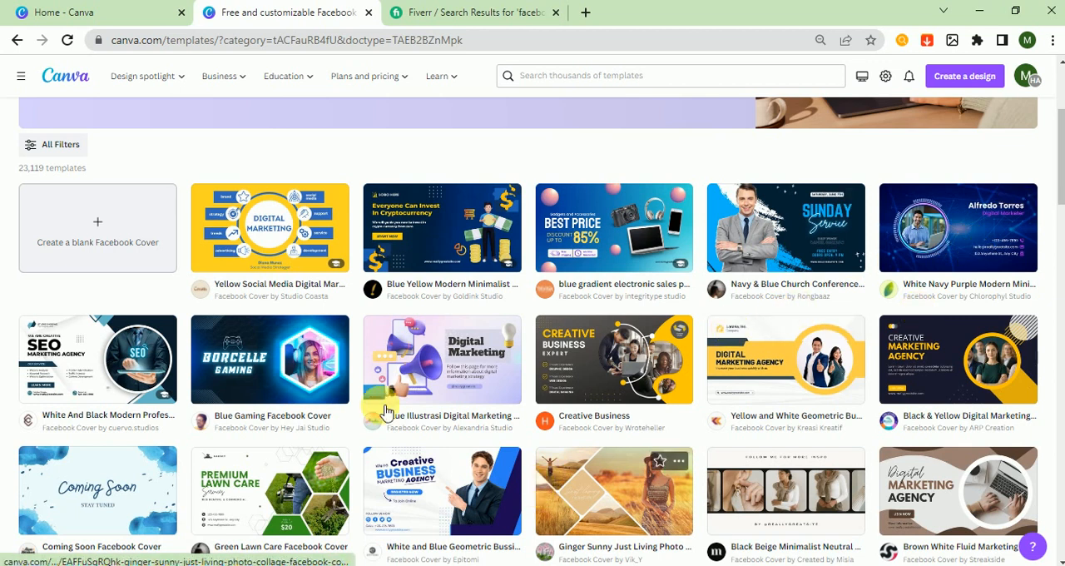
pyautogui.click(111, 239)
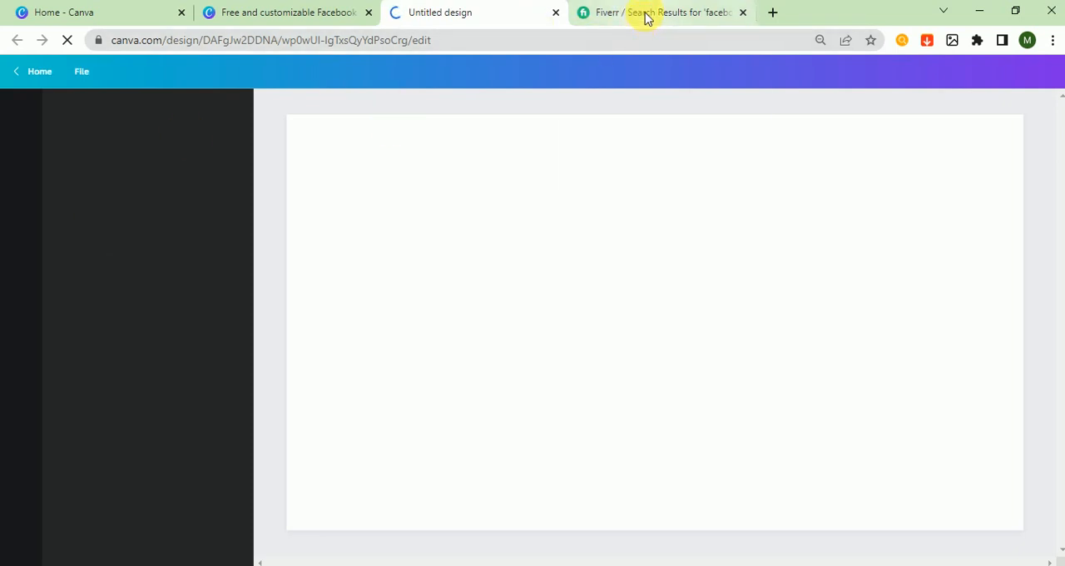
pyautogui.moveTo(647, 18)
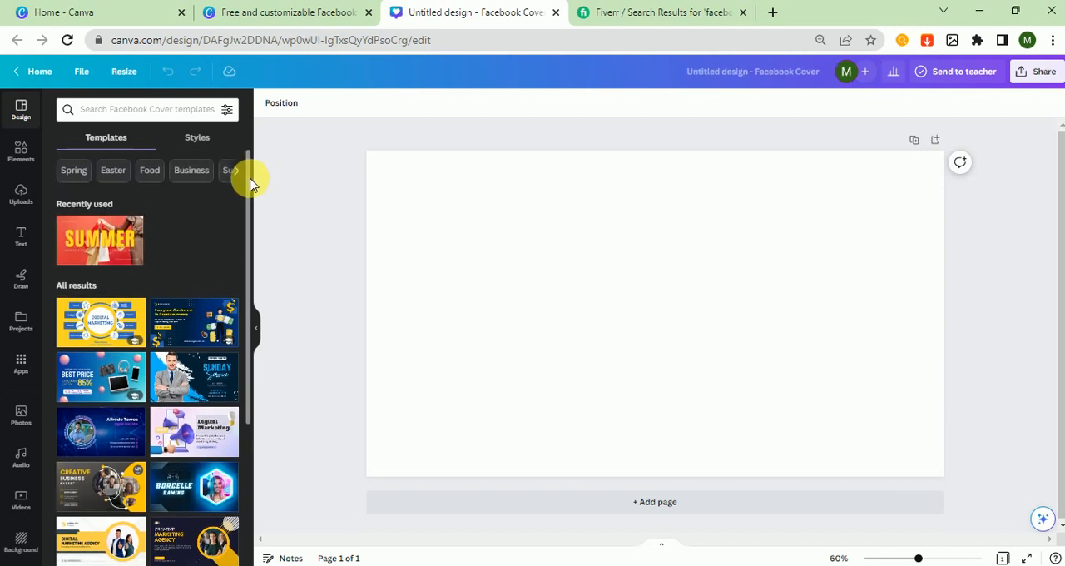
# Search the cover templates for "food" and apply the red and cream Chinese Food template to the blank page
pyautogui.click(190, 114)
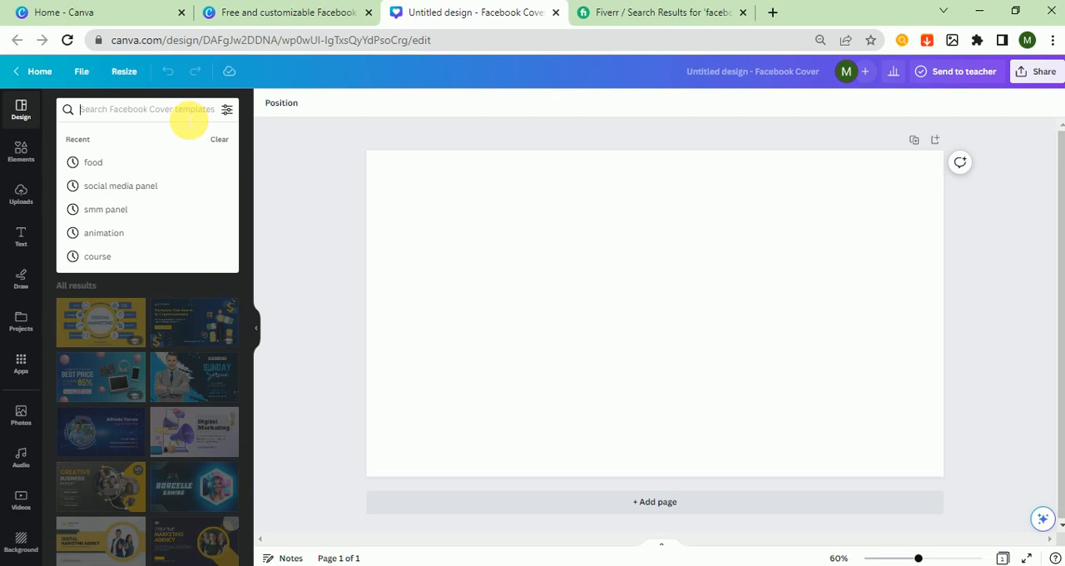
pyautogui.write('food')
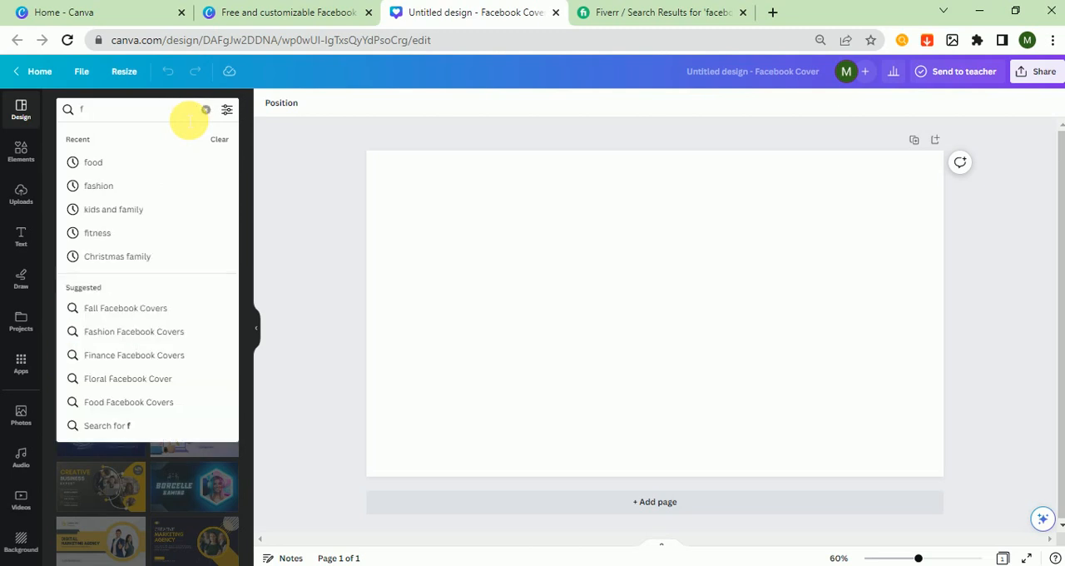
pyautogui.click(135, 167)
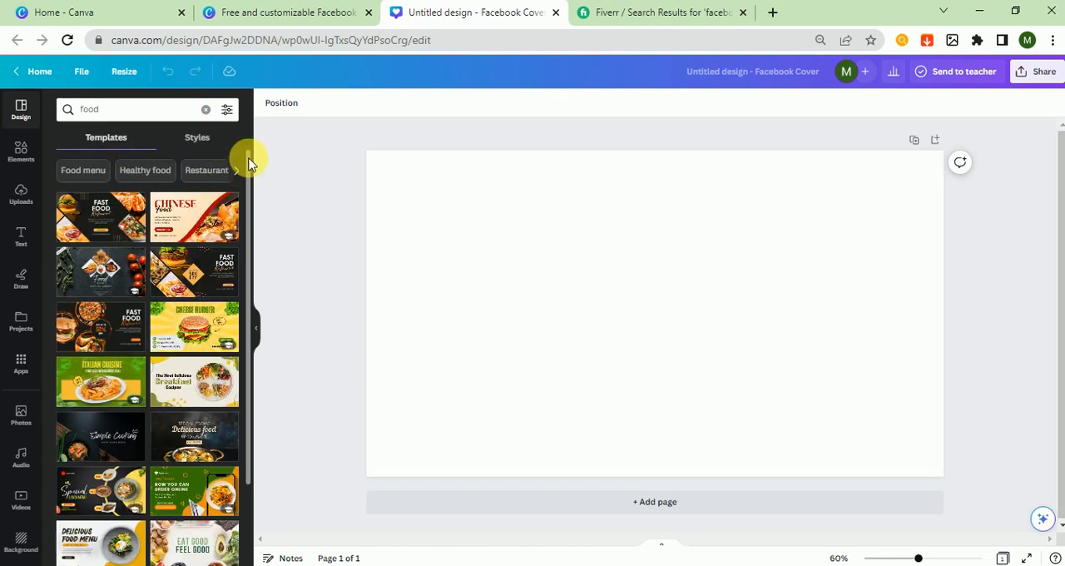
pyautogui.moveTo(249, 184); pyautogui.dragTo(257, 159)
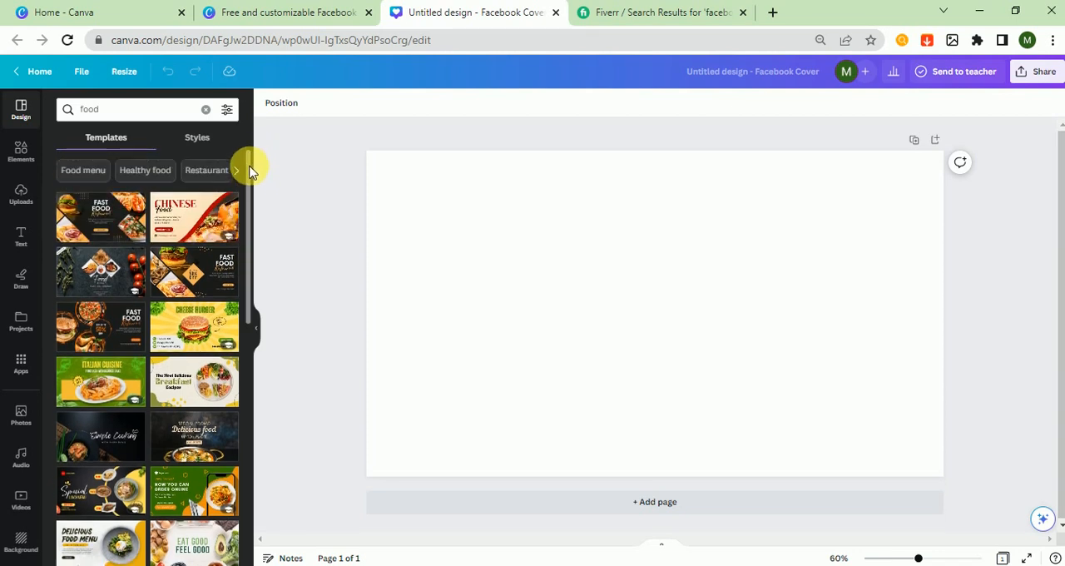
pyautogui.click(192, 221)
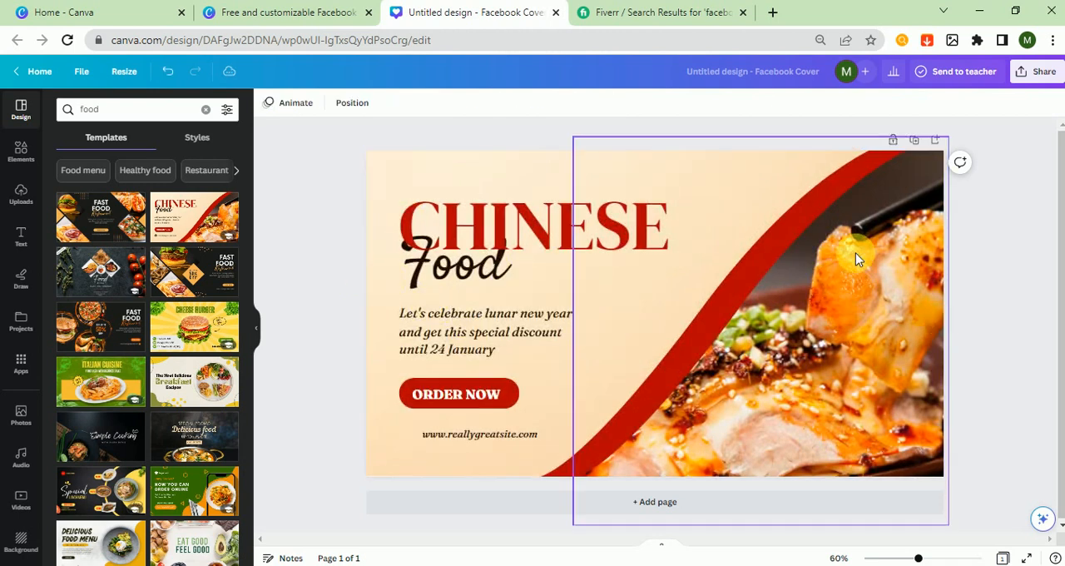
# Replace the headline word CHINESE with NEWYORK
pyautogui.doubleClick(475, 222)
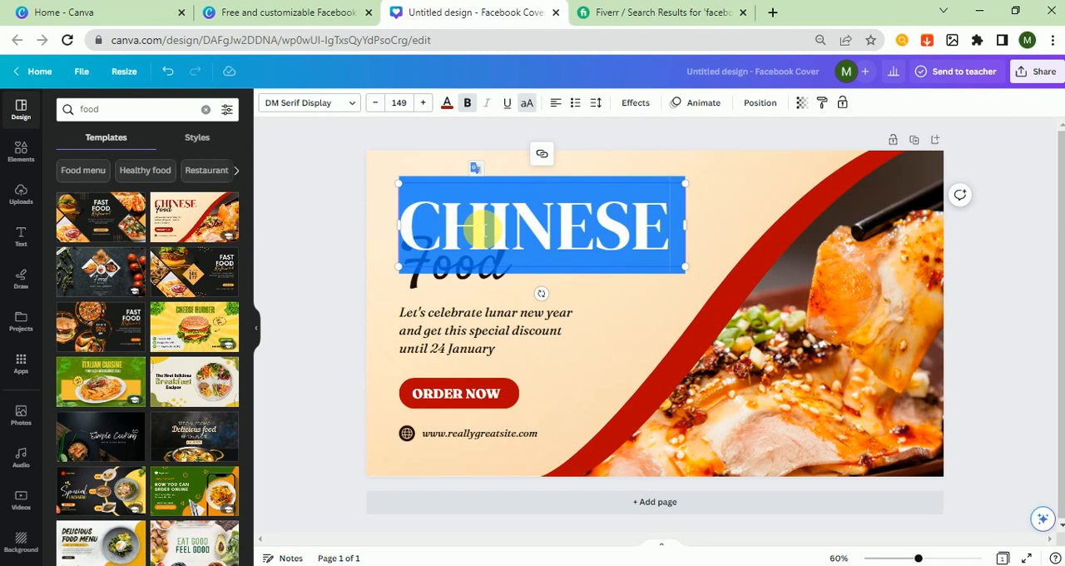
pyautogui.write('NE')
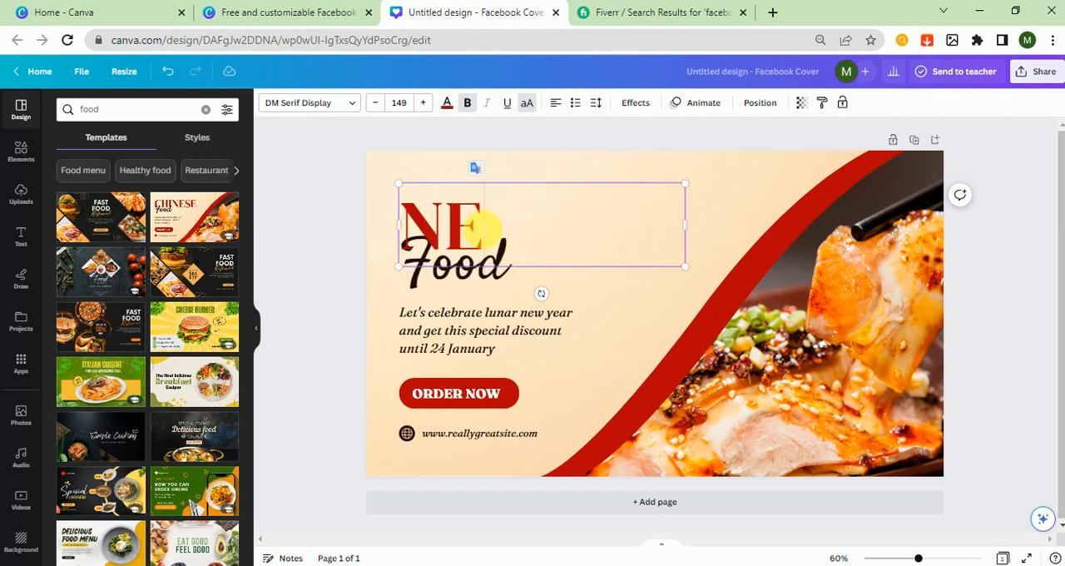
pyautogui.write('WY')
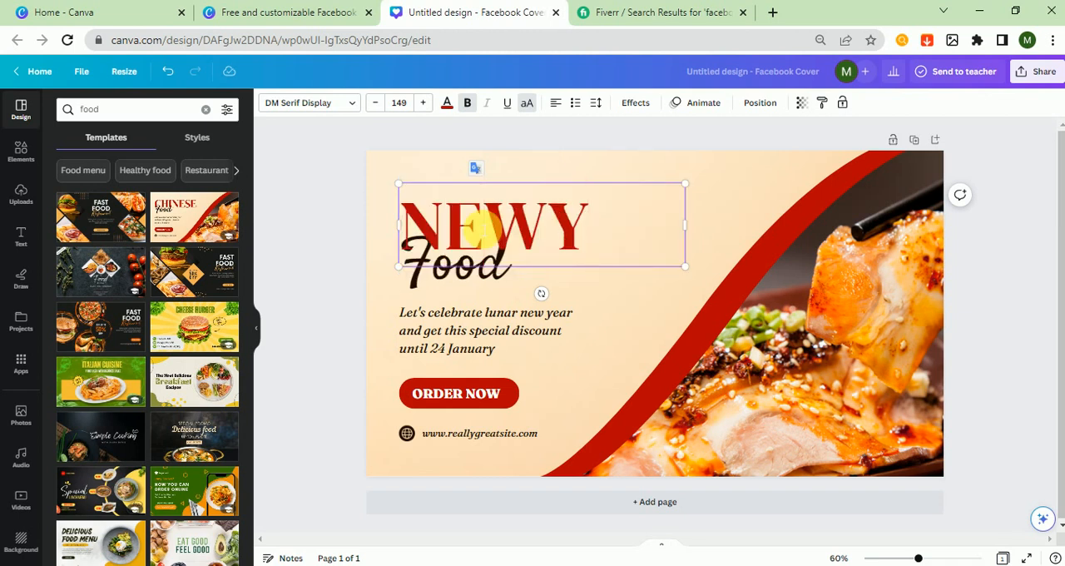
pyautogui.write('ORK')
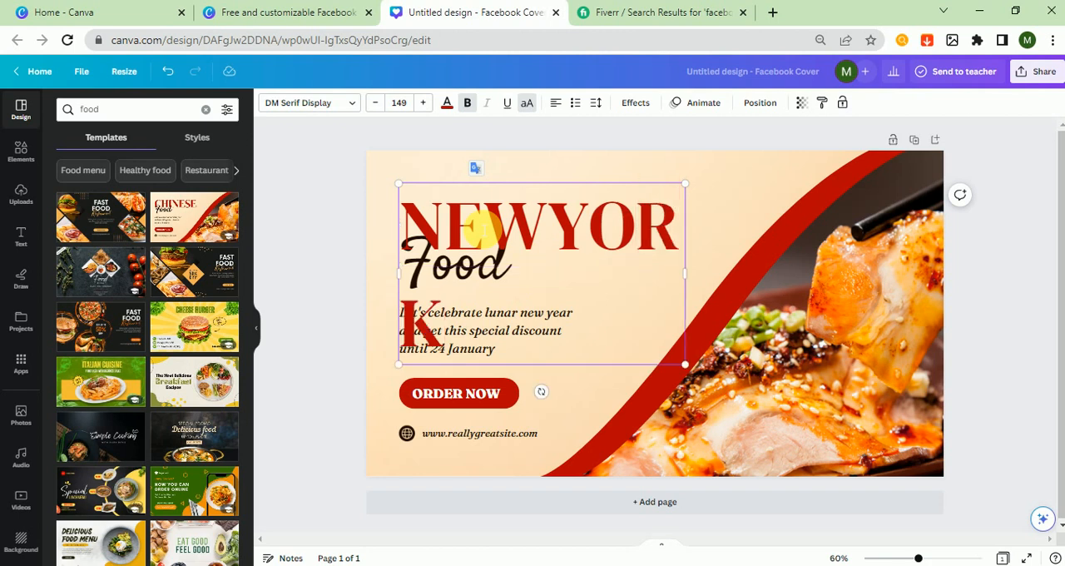
# Reduce the NEWYORK headline's font size to 143, then widen and reposition its text box so the word fits on one line
pyautogui.hotkey('ctrl', 'a')
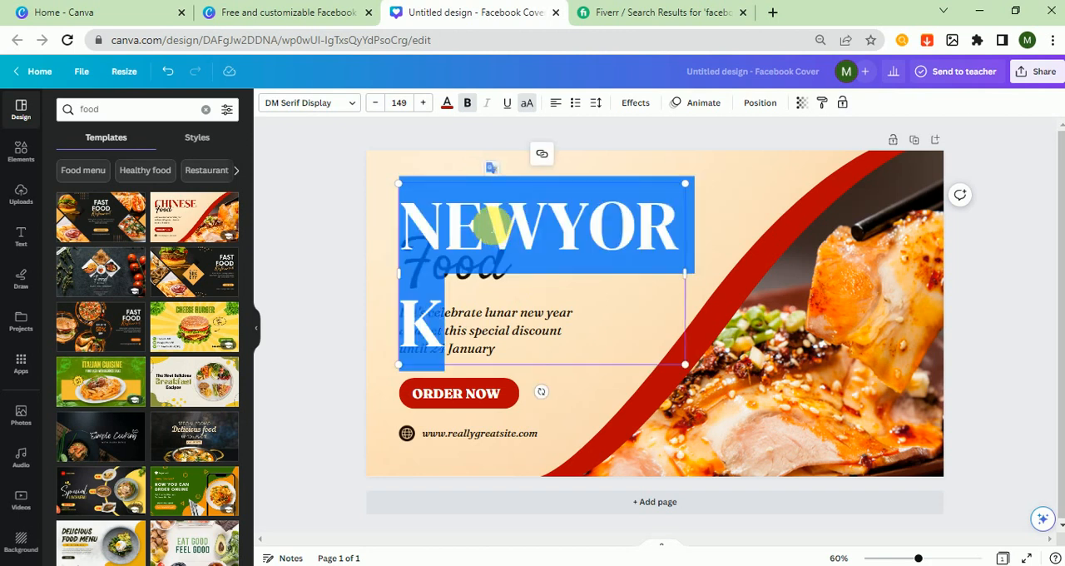
pyautogui.click(376, 103)
pyautogui.click(376, 103)
pyautogui.click(376, 103)
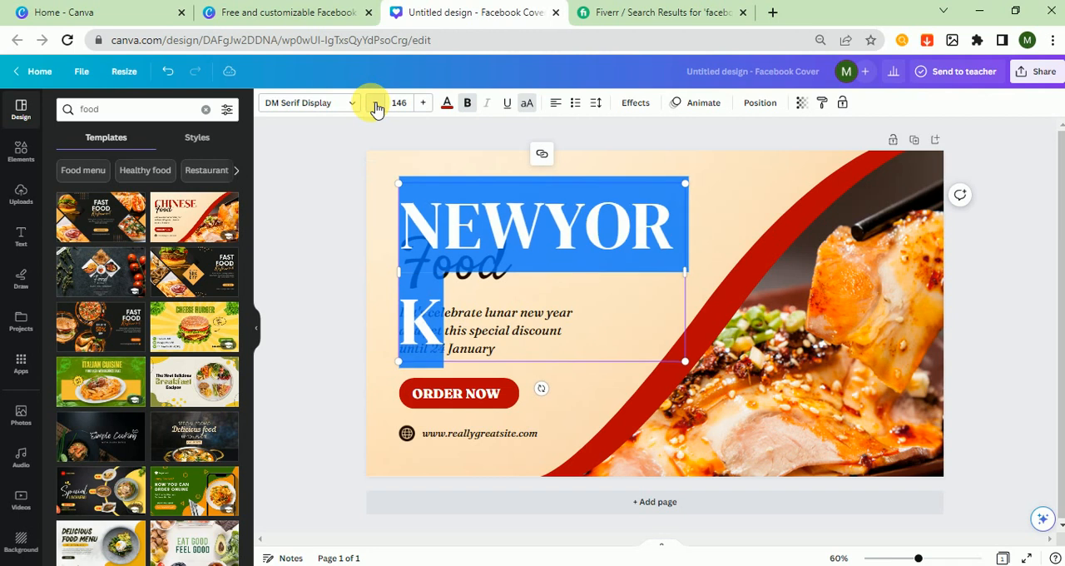
pyautogui.click(376, 104)
pyautogui.click(376, 103)
pyautogui.click(376, 103)
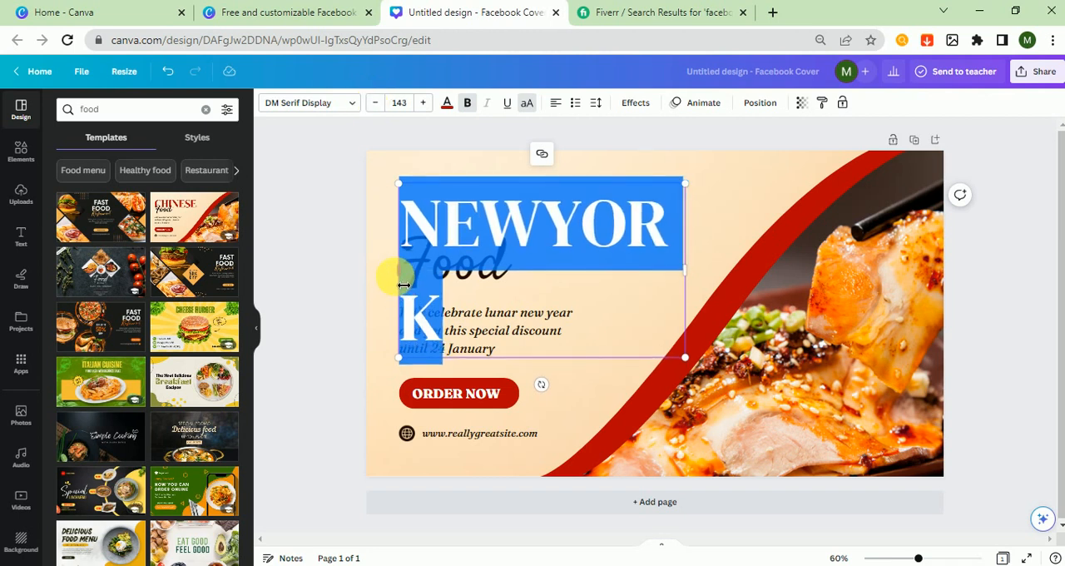
pyautogui.moveTo(403, 284); pyautogui.dragTo(372, 277)
pyautogui.moveTo(463, 178); pyautogui.dragTo(485, 190)
# Replace the script word Food below the headline with Pizza
pyautogui.doubleClick(441, 275)
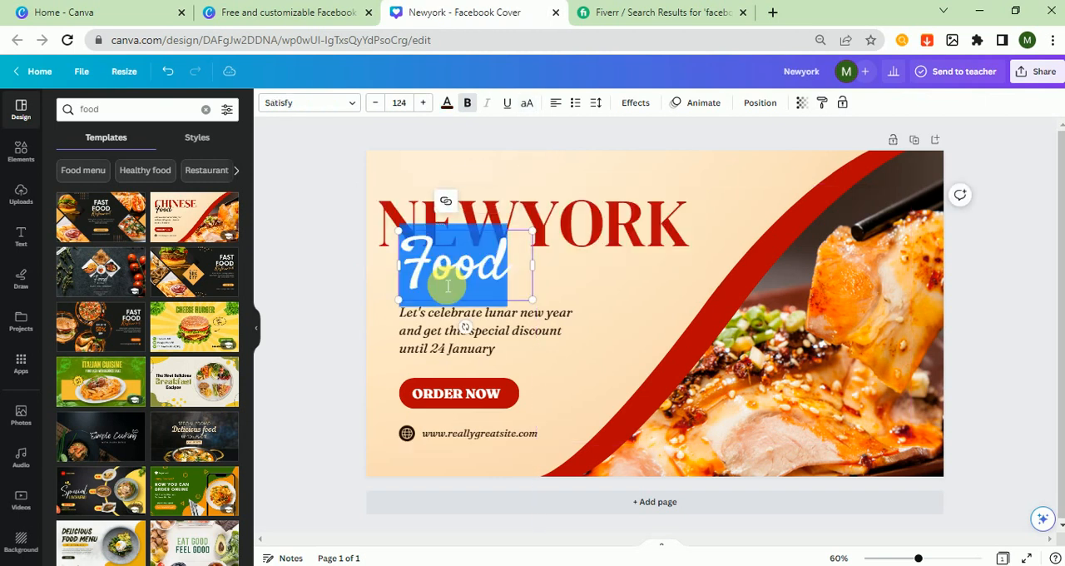
pyautogui.write('Pi')
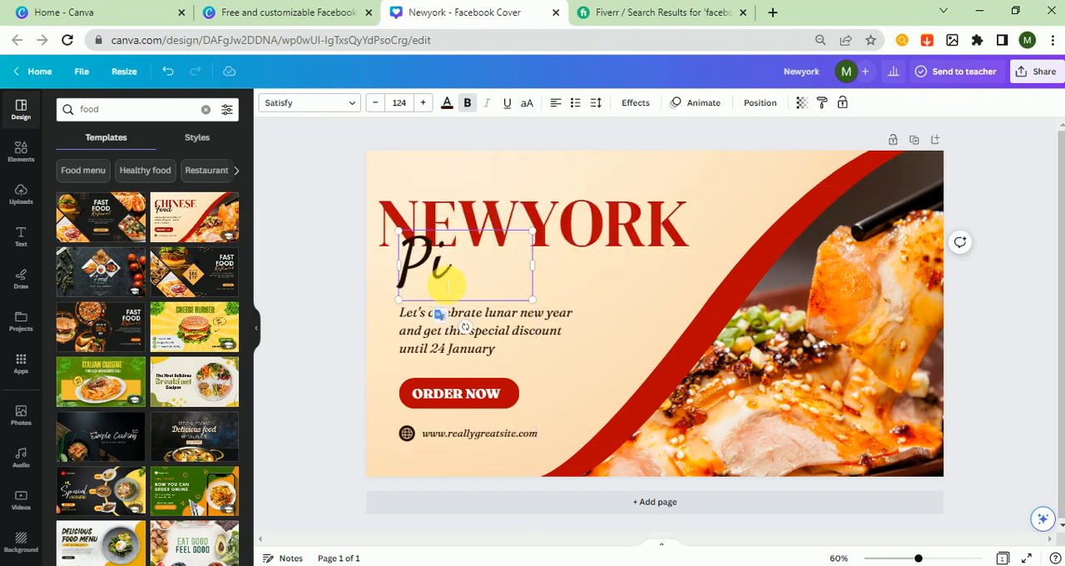
pyautogui.write('zza')
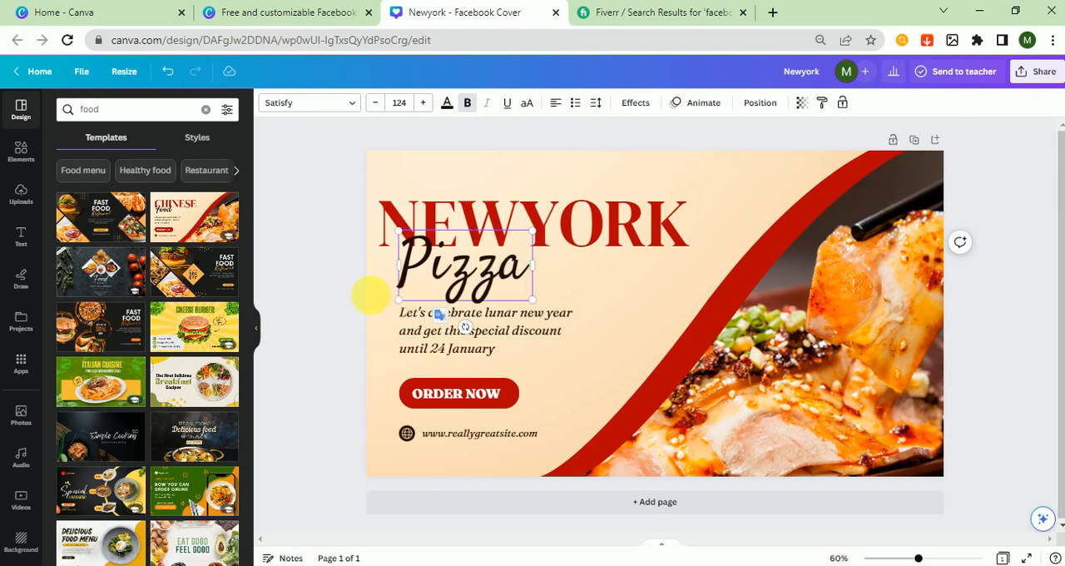
pyautogui.click(329, 289)
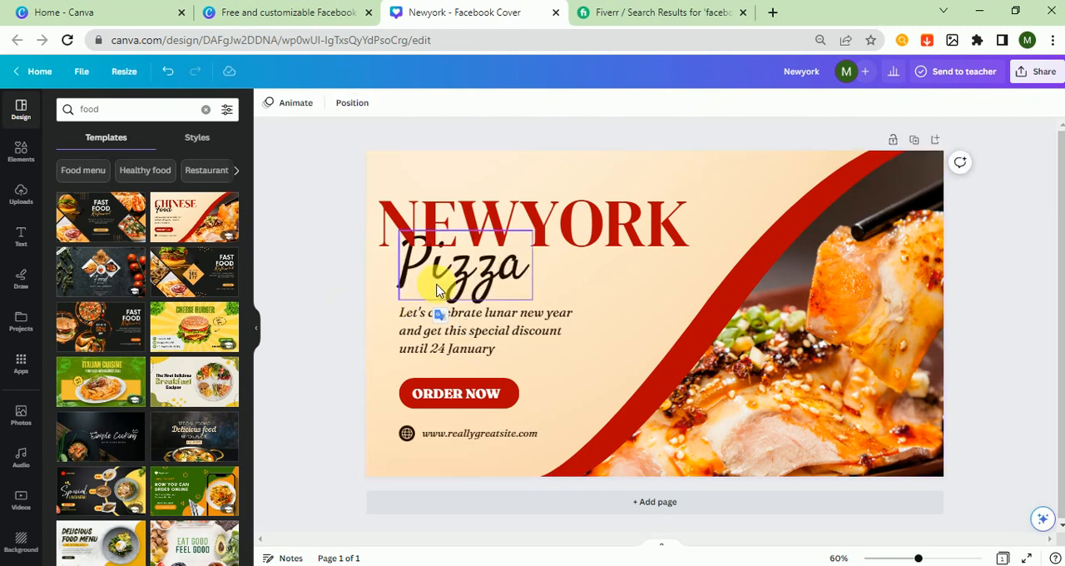
pyautogui.click(332, 264)
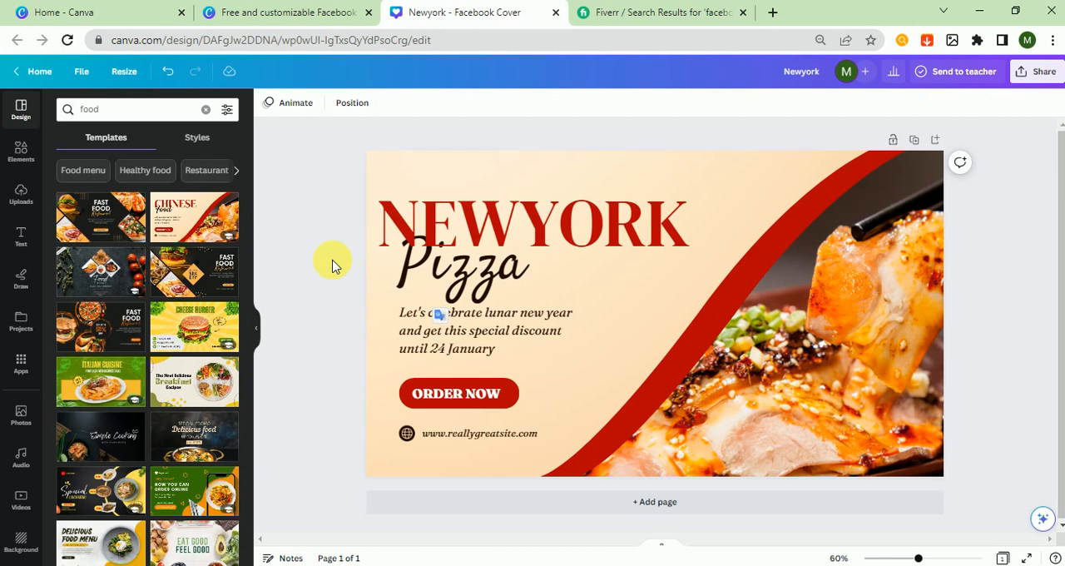
# Find a pizza photo, add the sliced pepperoni pizza on a wooden board to the cover, and delete the Chinese food photo from its frame
pyautogui.click(813, 372)
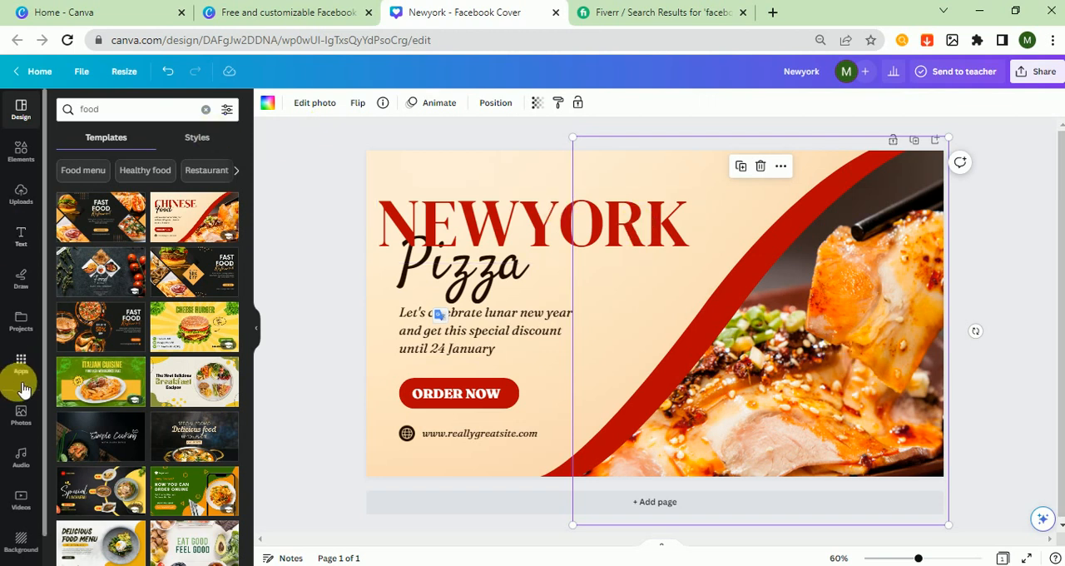
pyautogui.click(25, 414)
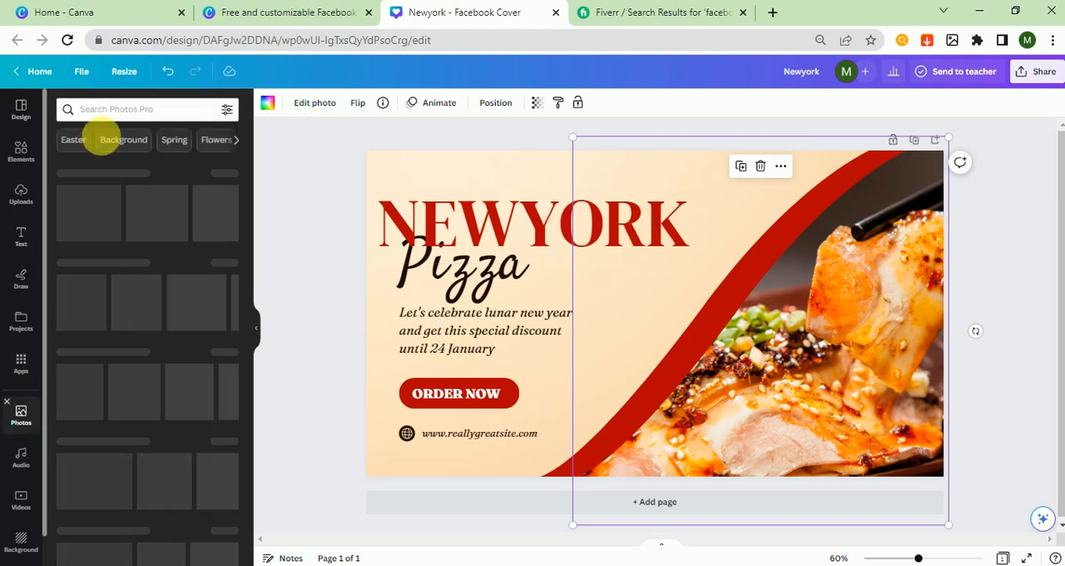
pyautogui.click(127, 116)
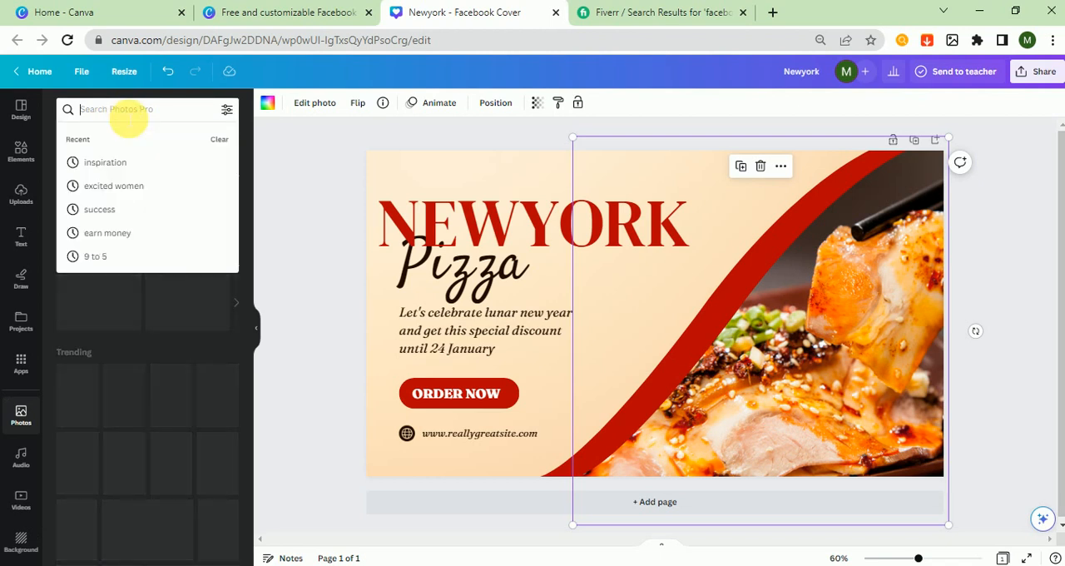
pyautogui.write('pizza')
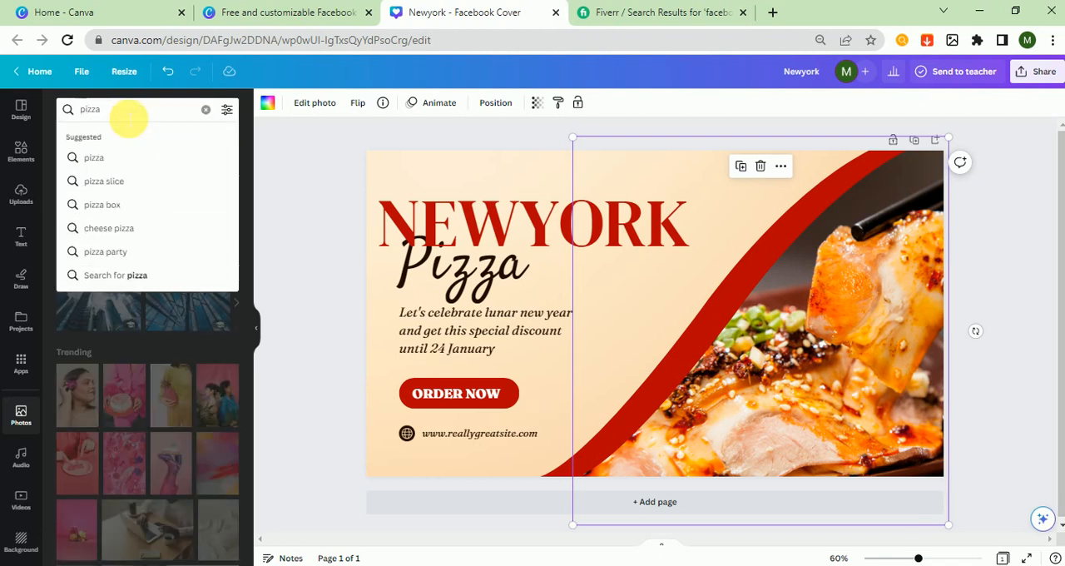
pyautogui.press('Return')
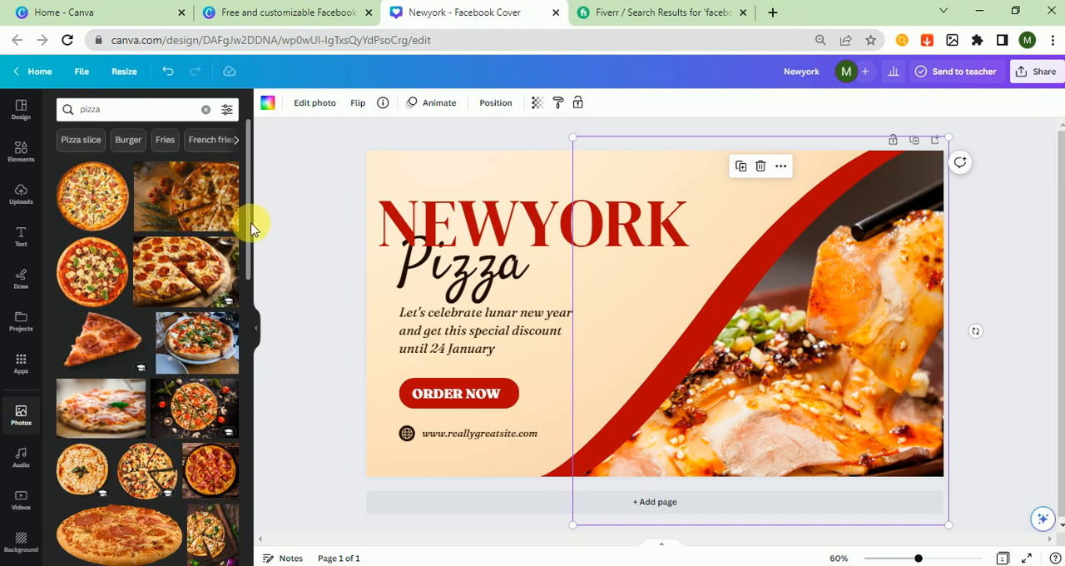
pyautogui.click(197, 268)
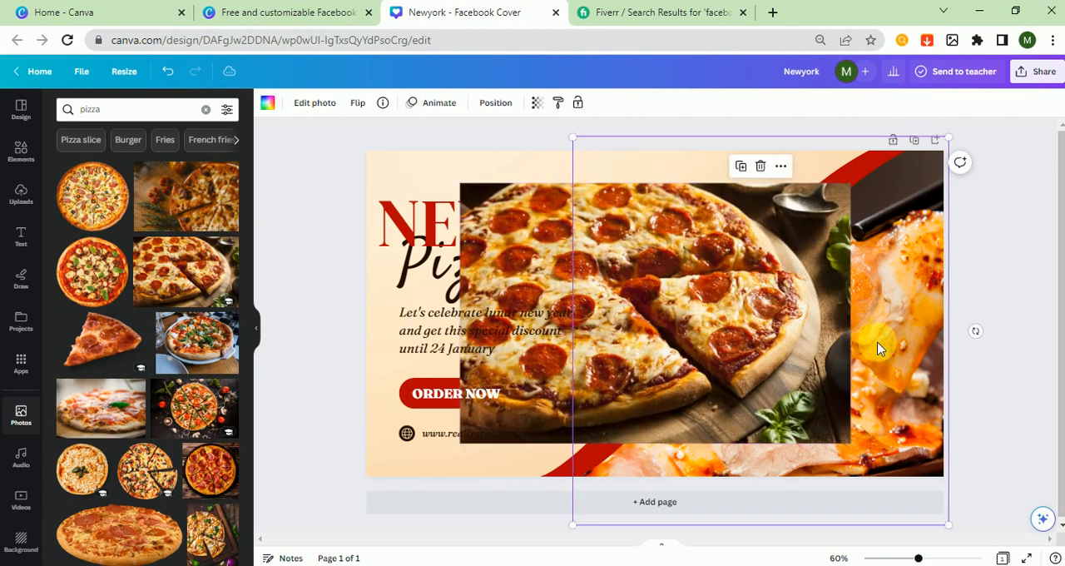
pyautogui.press('Delete')
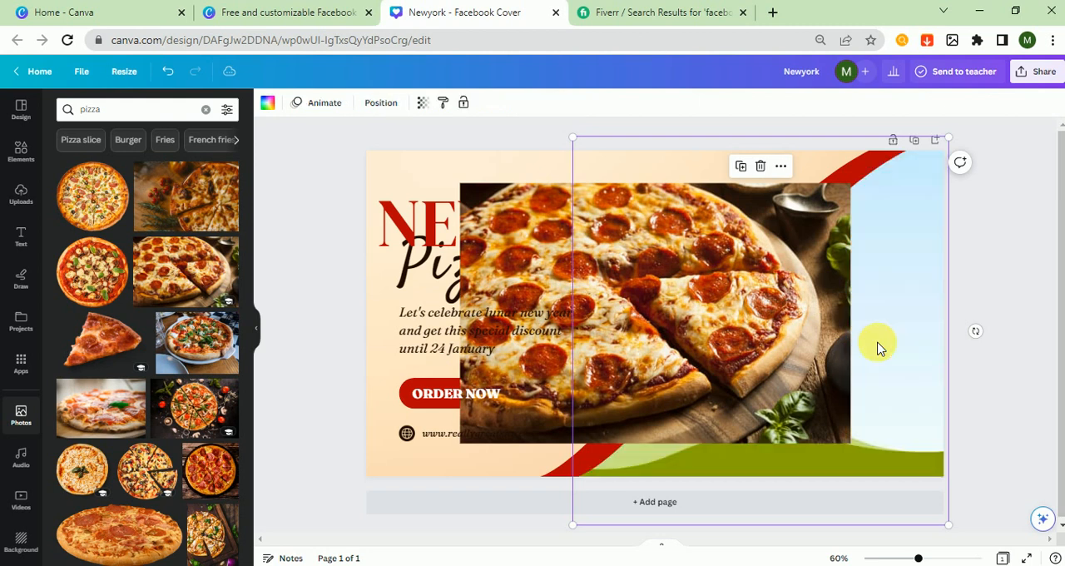
# Flip the pepperoni pizza photo horizontally and place it inside the empty curved picture frame
pyautogui.click(760, 266)
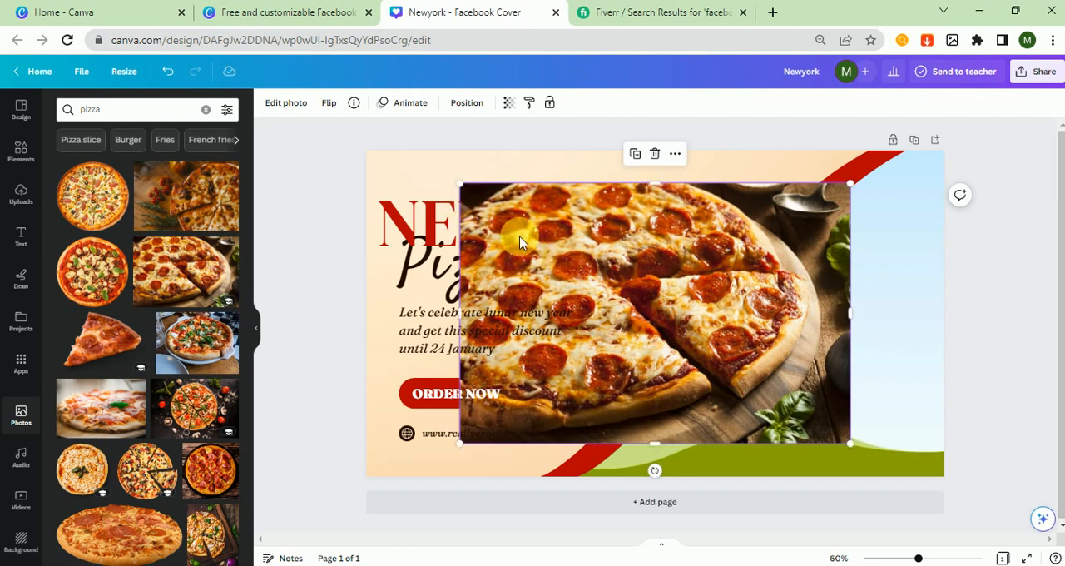
pyautogui.moveTo(700, 249)
pyautogui.mouseDown()
pyautogui.moveTo(704, 219)
pyautogui.moveTo(697, 241)
pyautogui.mouseUp()
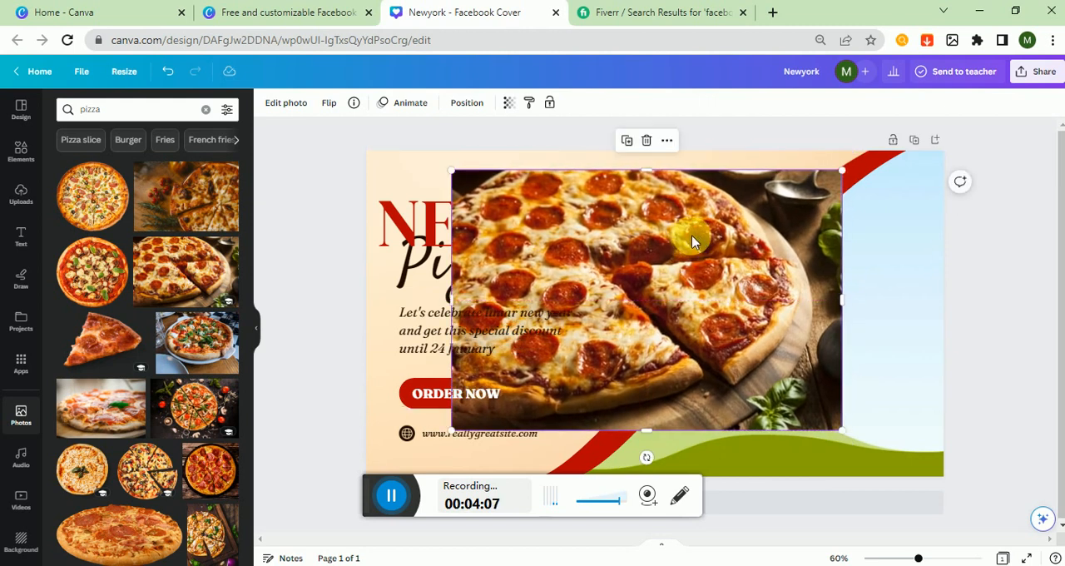
pyautogui.click(333, 113)
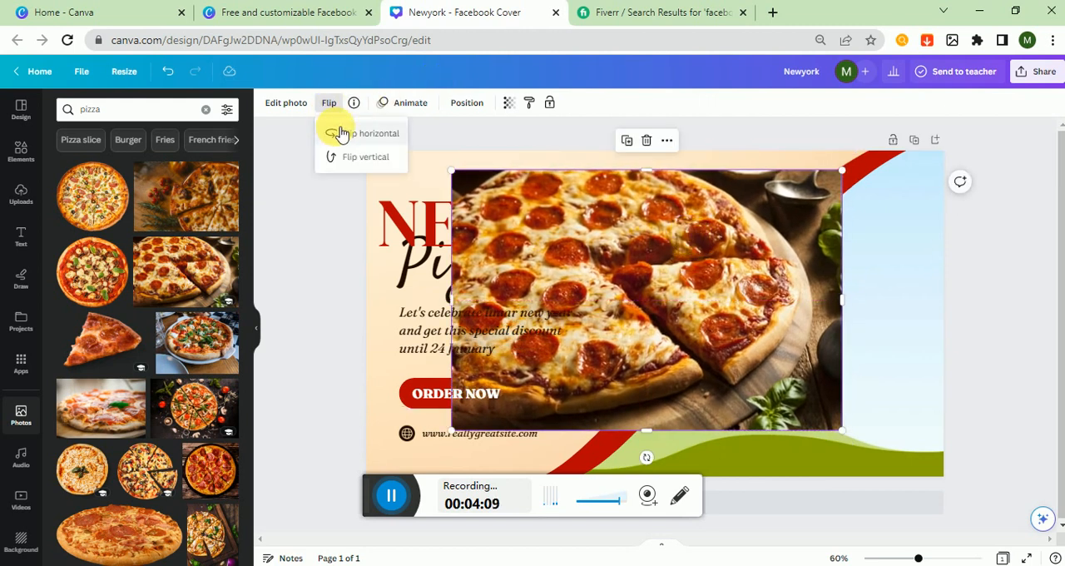
pyautogui.click(337, 133)
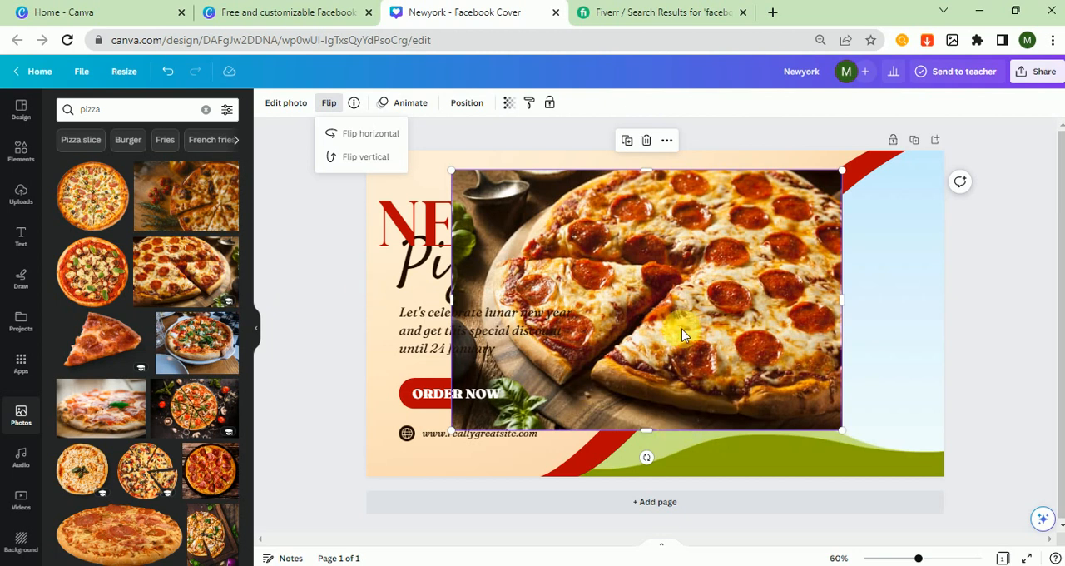
pyautogui.moveTo(703, 310); pyautogui.dragTo(899, 265)
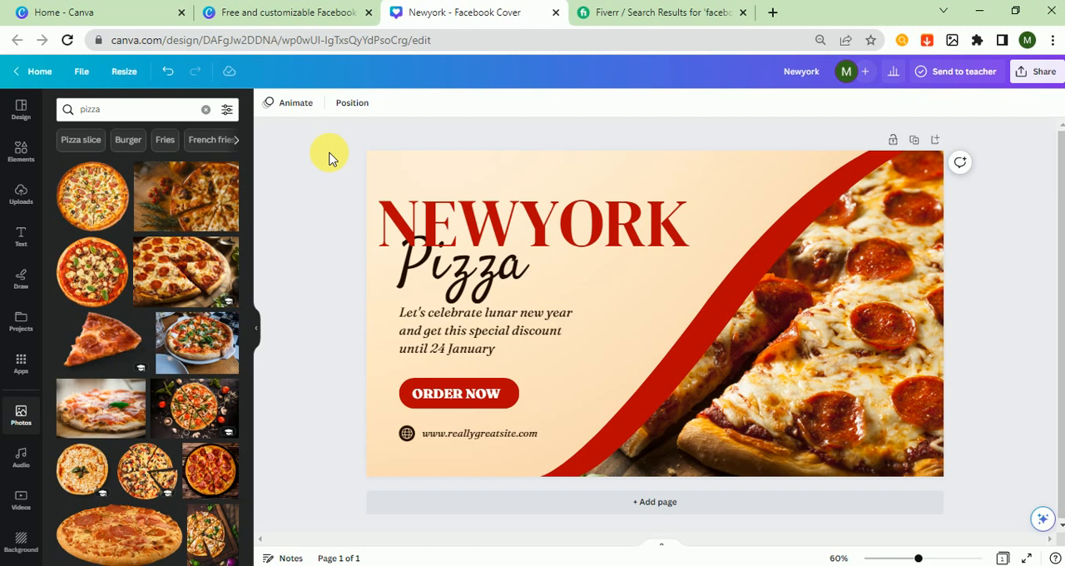
# Replace the lunar new year discount paragraph with the tagline "the best pizza in the town."
pyautogui.doubleClick(440, 324)
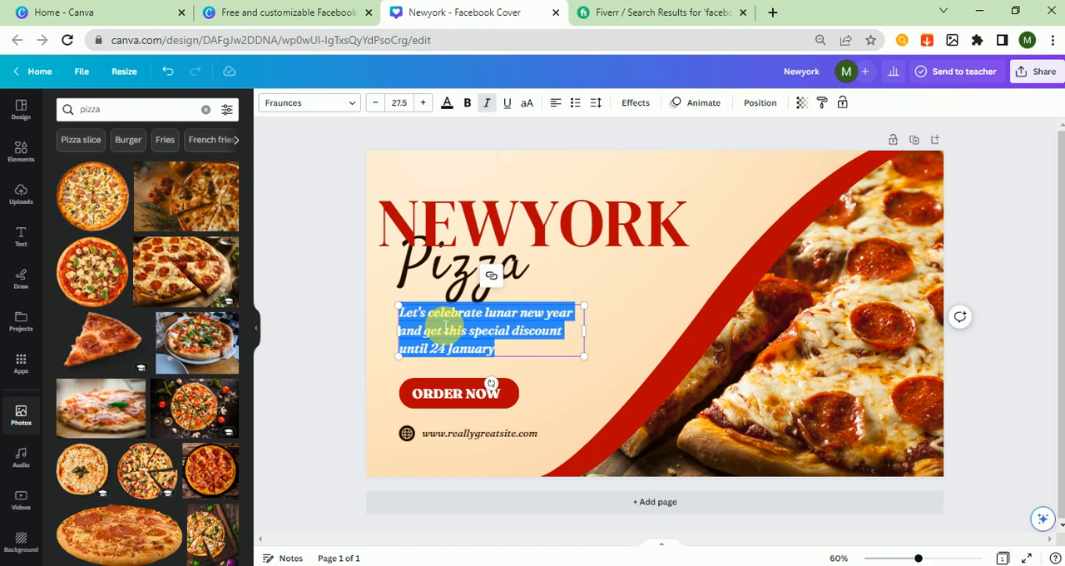
pyautogui.write('th')
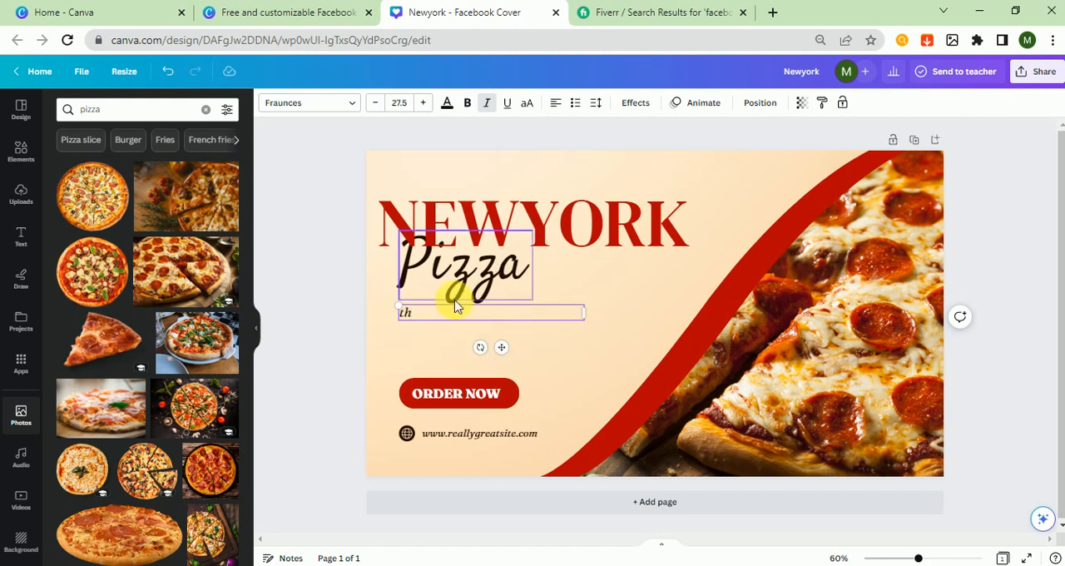
pyautogui.write('e best pizza in the tow.')
pyautogui.press('Left')
pyautogui.write('n')
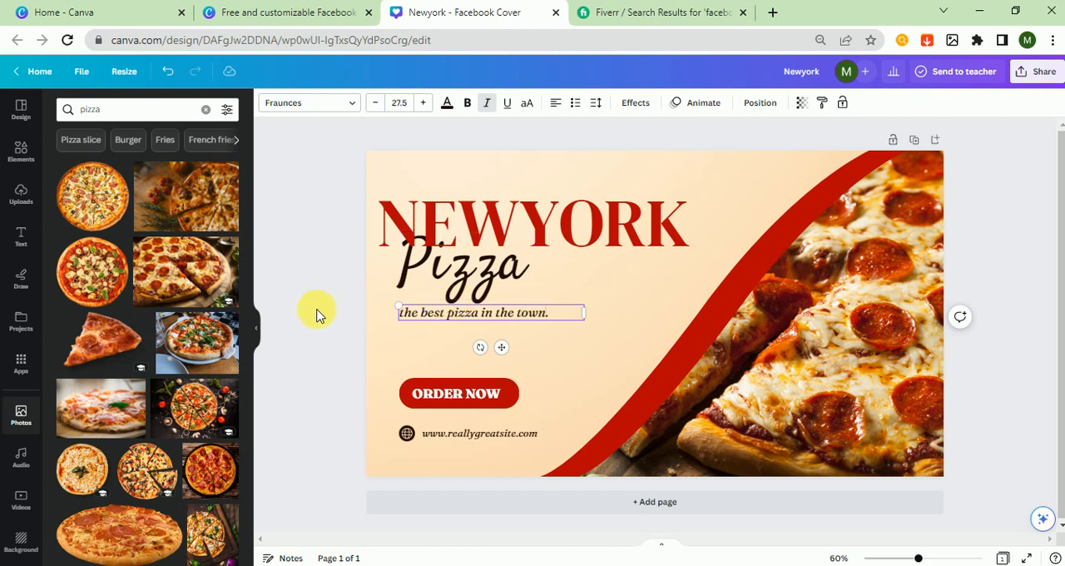
pyautogui.click(317, 314)
# Move the tagline slightly down and shift the script word Pizza slightly down and to the left below the headline
pyautogui.click(473, 317)
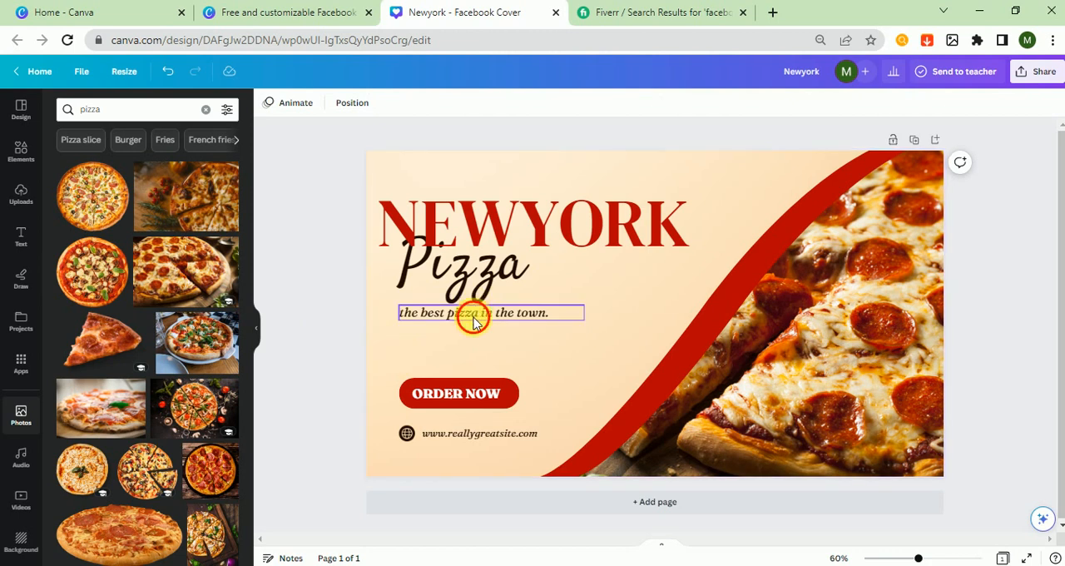
pyautogui.moveTo(477, 330); pyautogui.dragTo(480, 333)
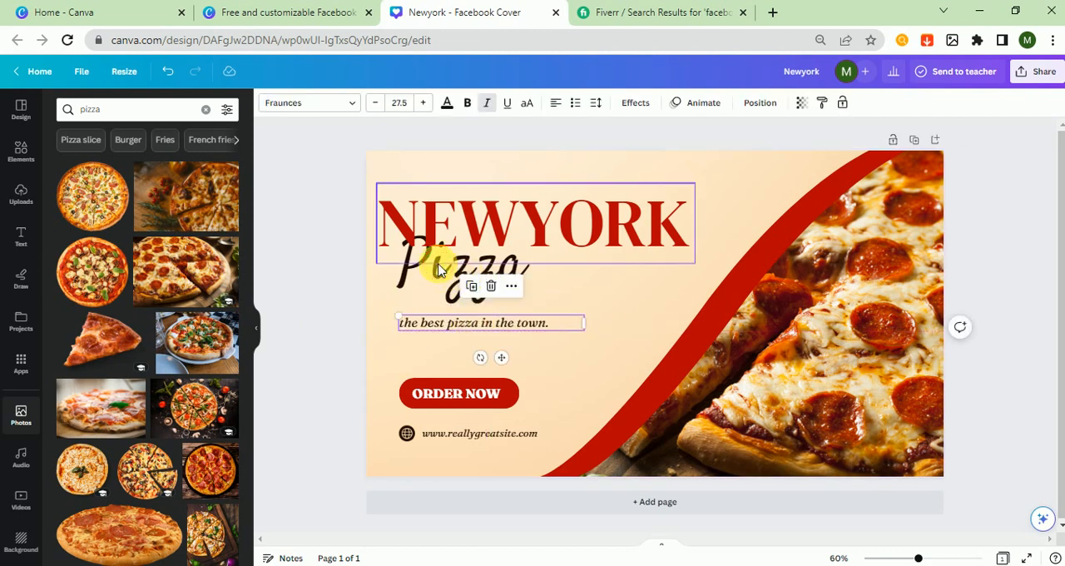
pyautogui.click(453, 262)
pyautogui.click(444, 274)
pyautogui.moveTo(451, 285); pyautogui.dragTo(454, 289)
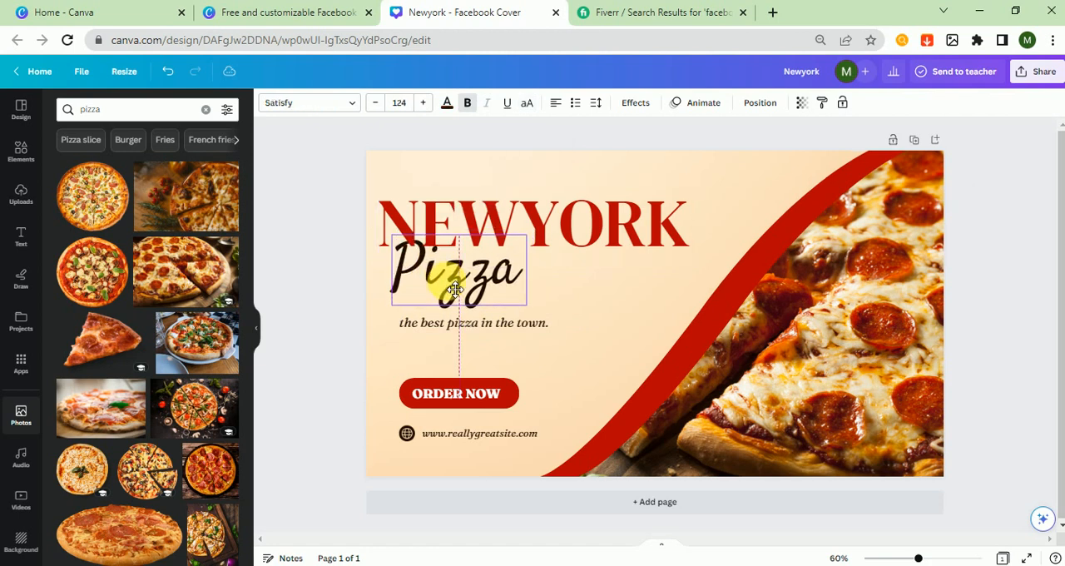
pyautogui.click(323, 300)
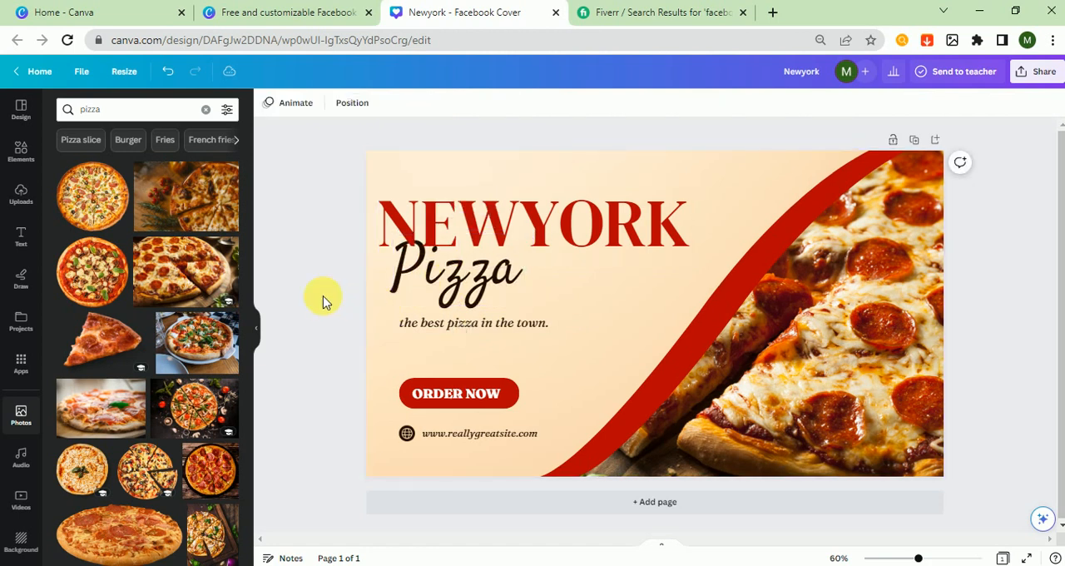
pyautogui.doubleClick(454, 435)
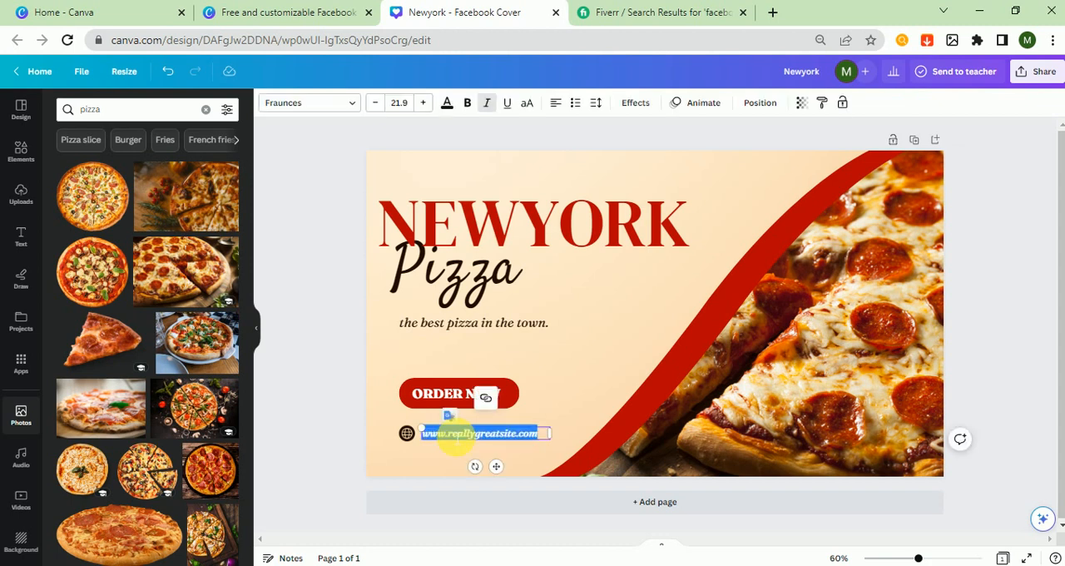
pyautogui.write('www')
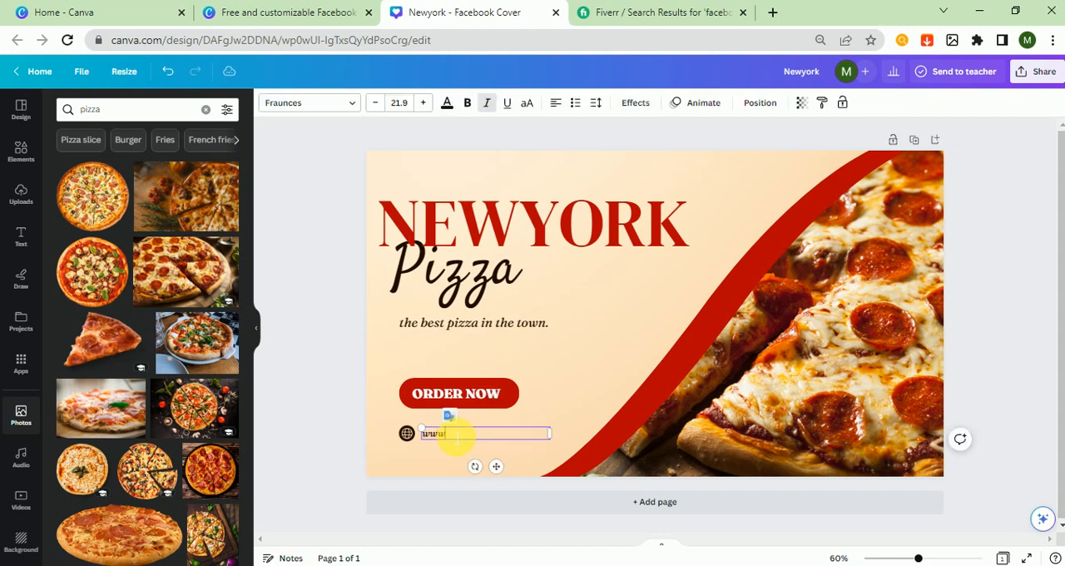
pyautogui.write('.newyorkpizza.com')
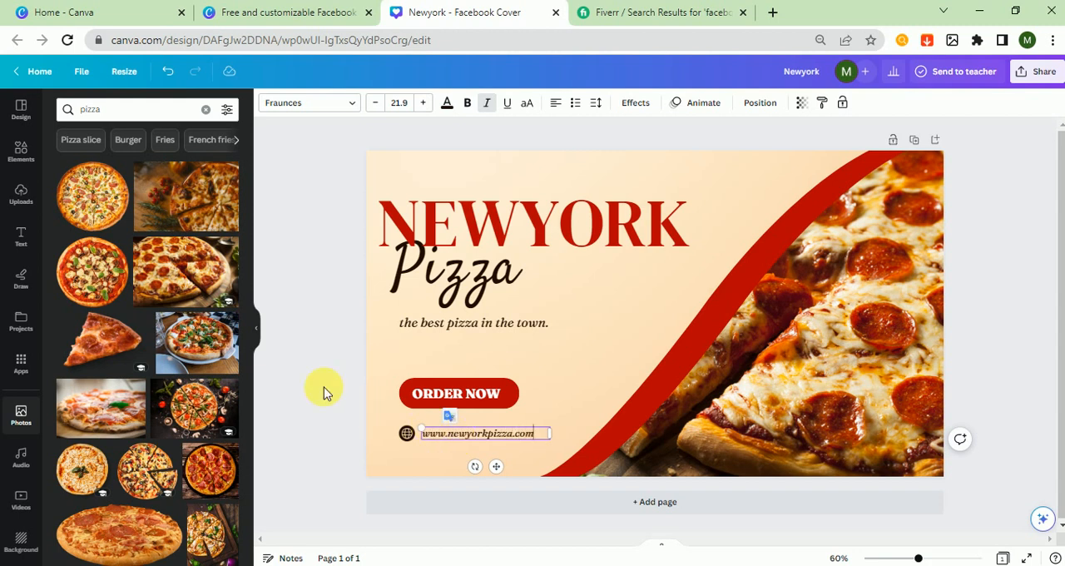
pyautogui.click(324, 391)
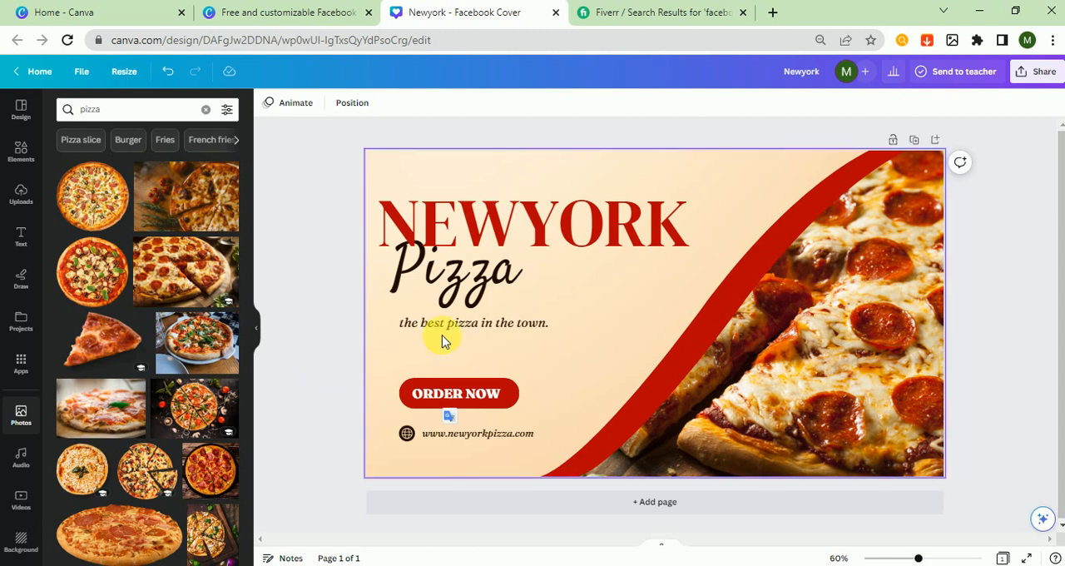